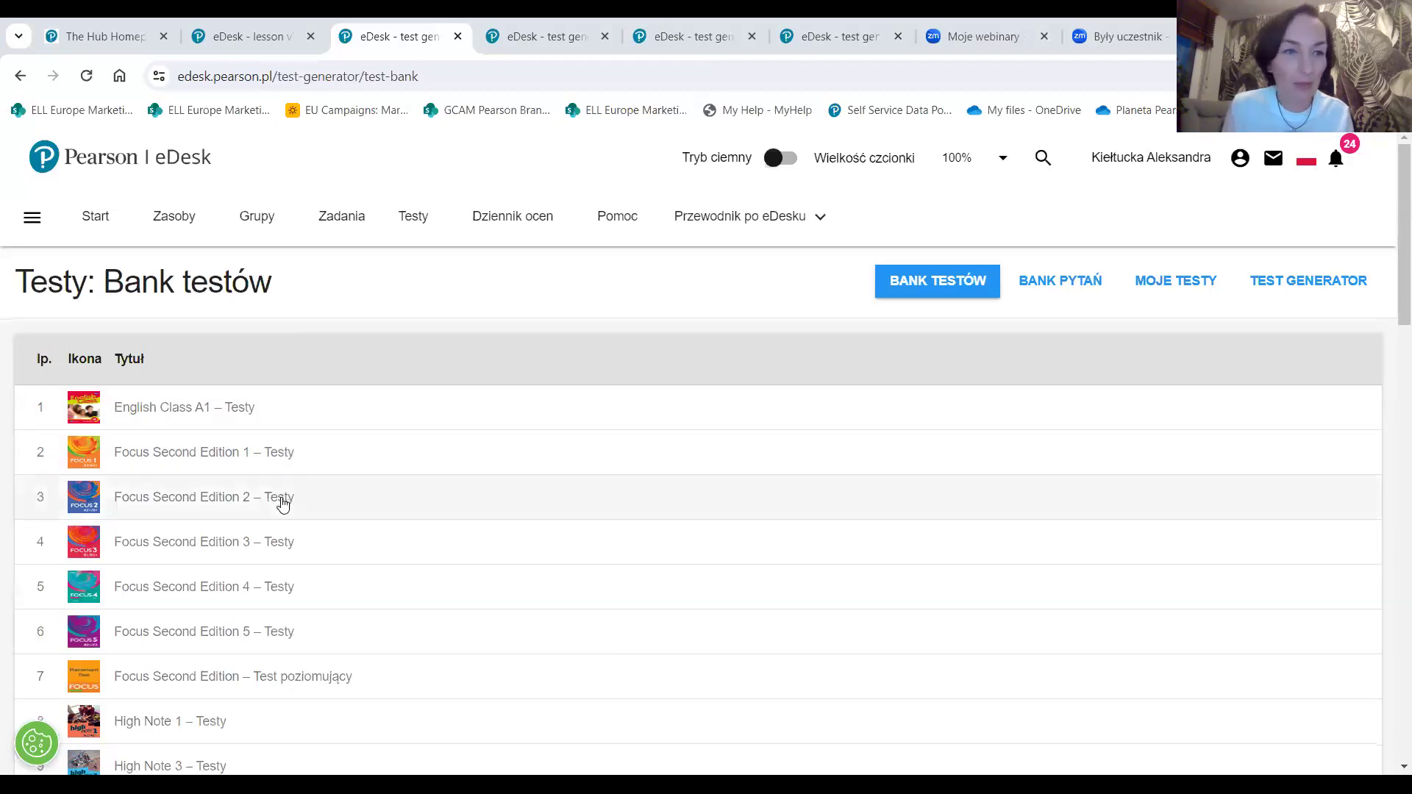
Step: Open the High Note 4 – Testy course in the test bank and expand Unit 3
scroll(284, 505, "down", 7)
scroll(284, 505, "down", 2)
scroll(281, 504, "up", 5)
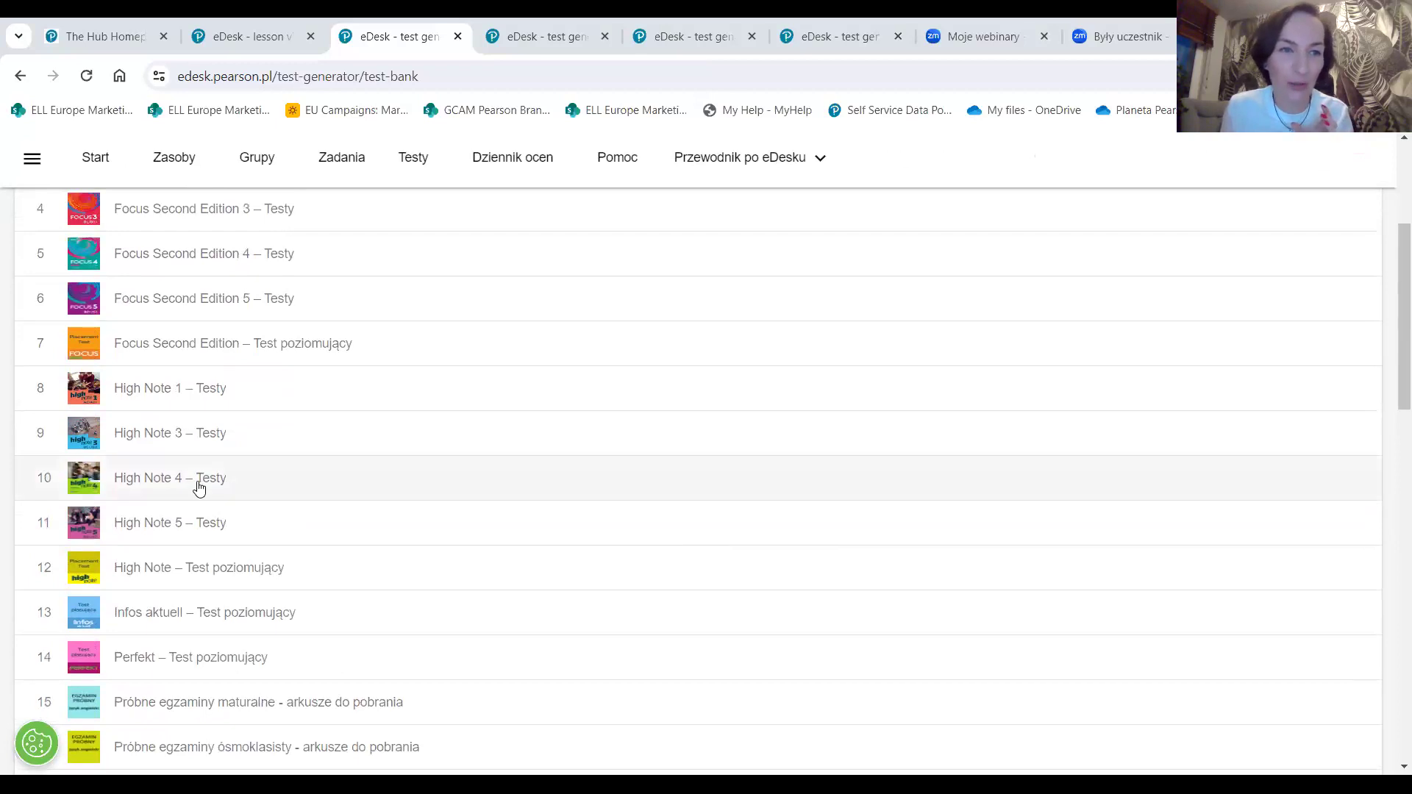
left_click(198, 487)
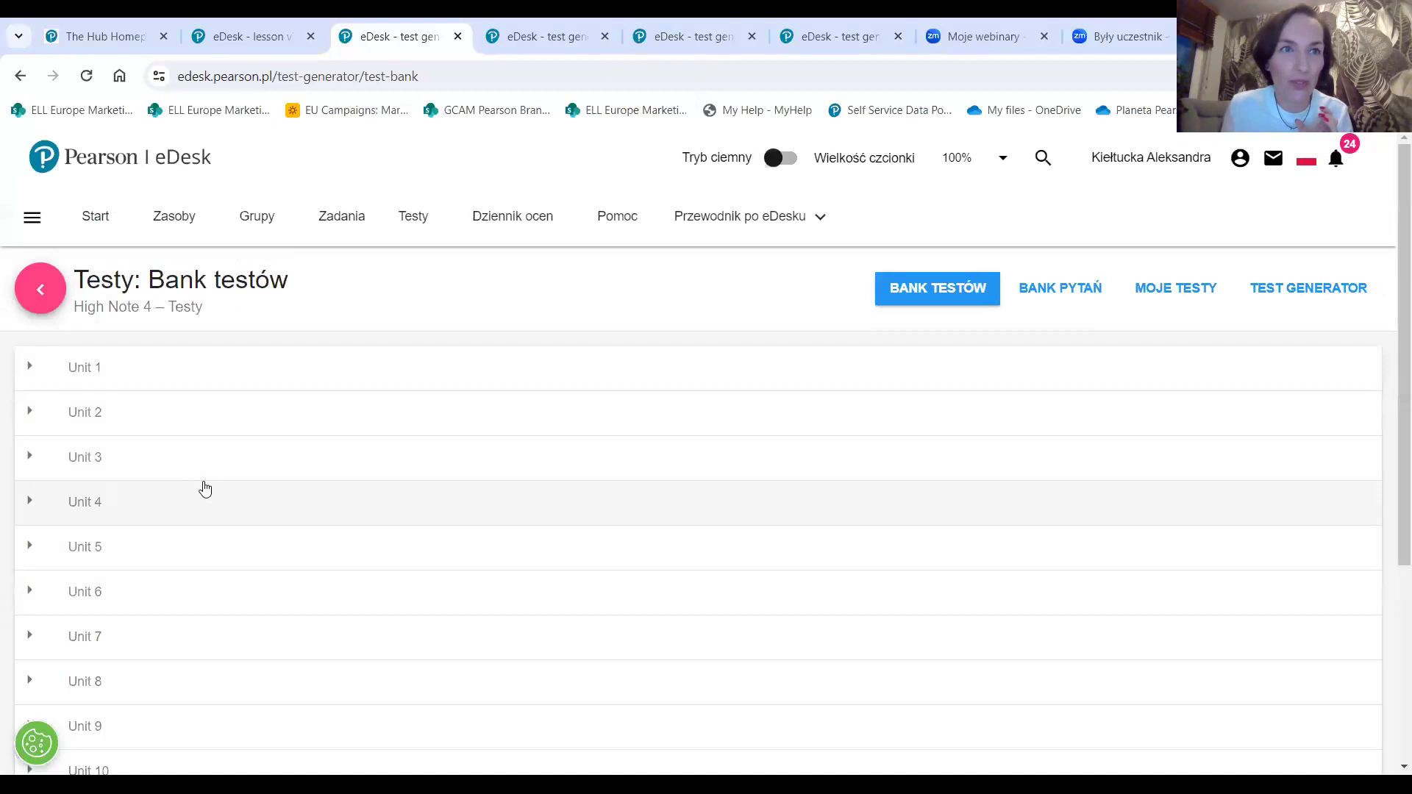
left_click(117, 471)
scroll(305, 493, "down", 2)
scroll(305, 493, "down", 1)
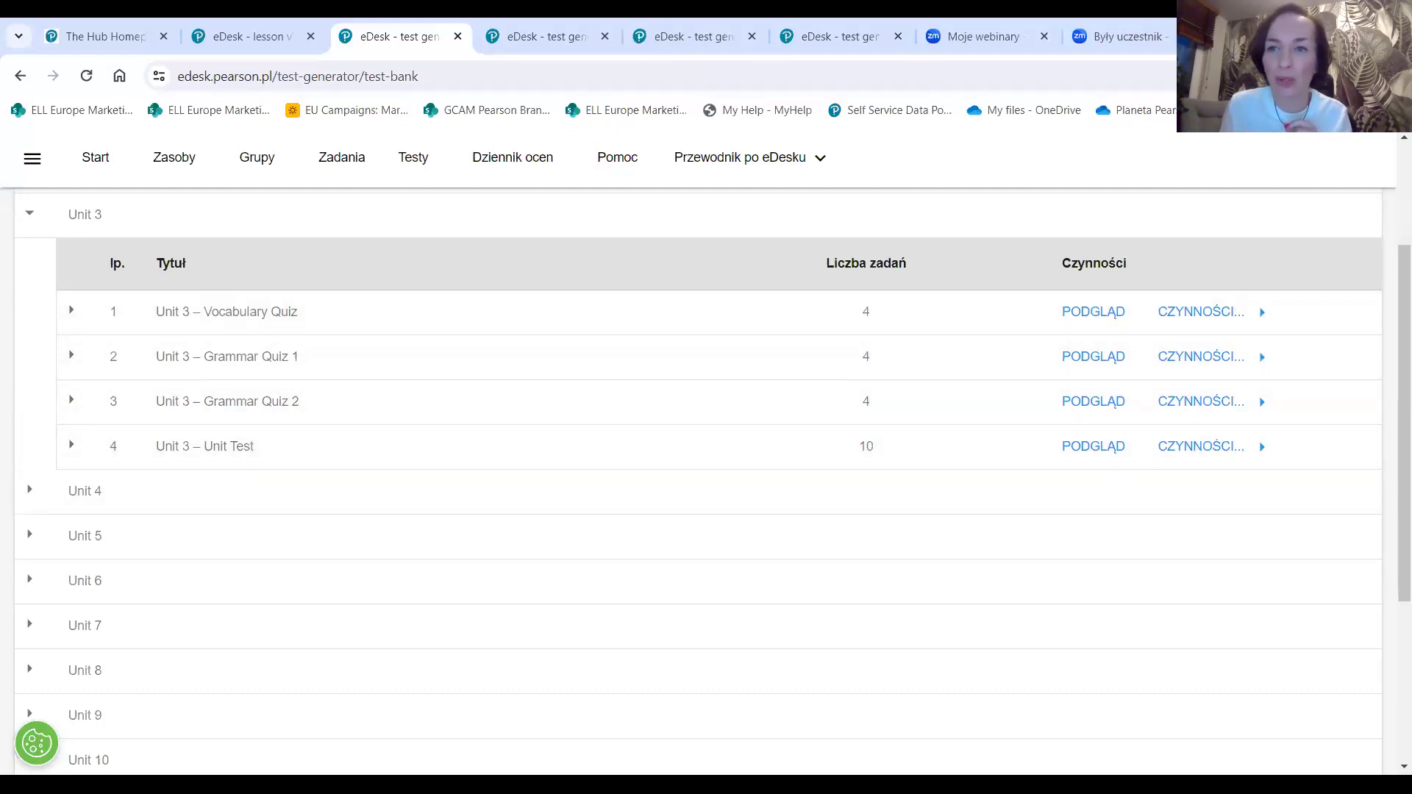
Step: Start creating an online test from the Unit 3 – Vocabulary Quiz
left_click(1223, 320)
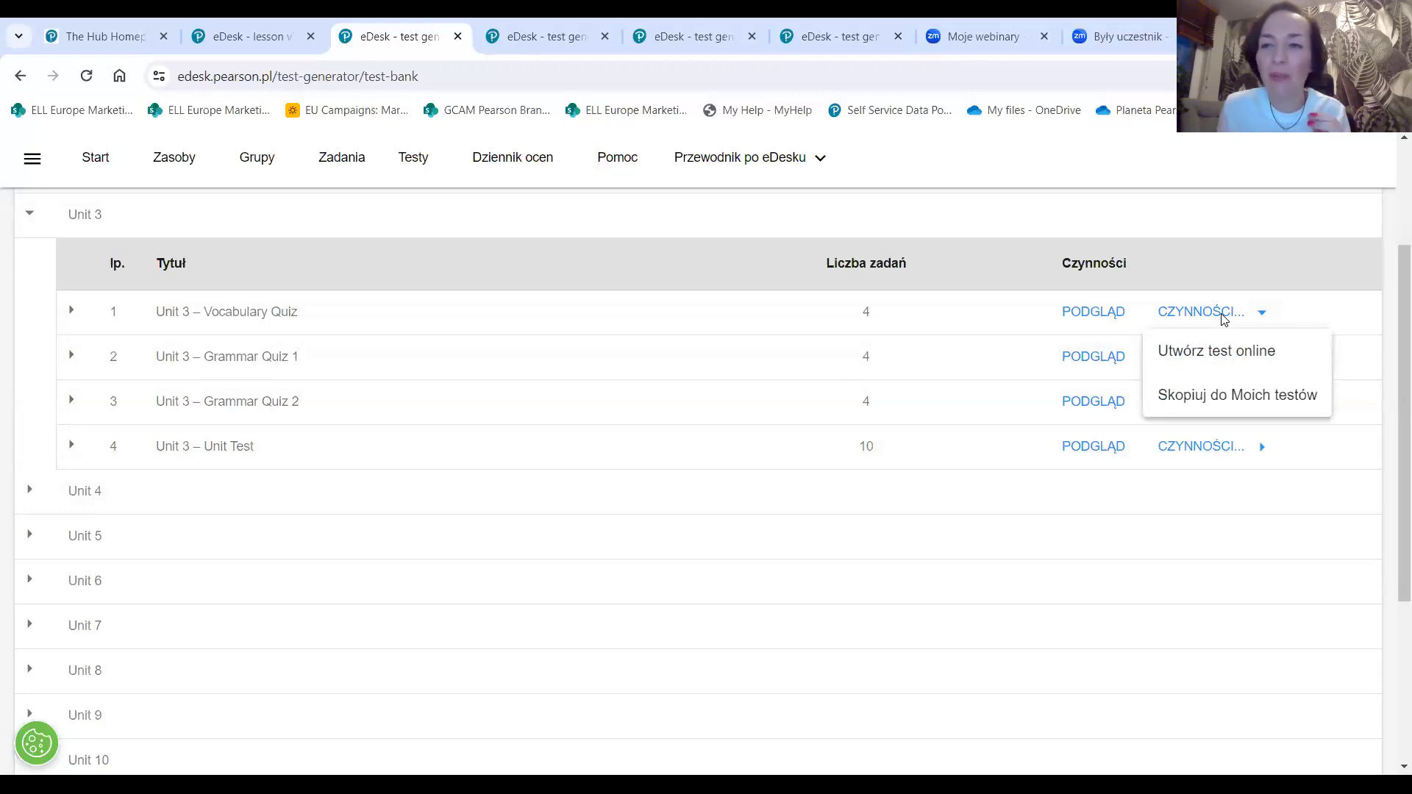
left_click(1222, 359)
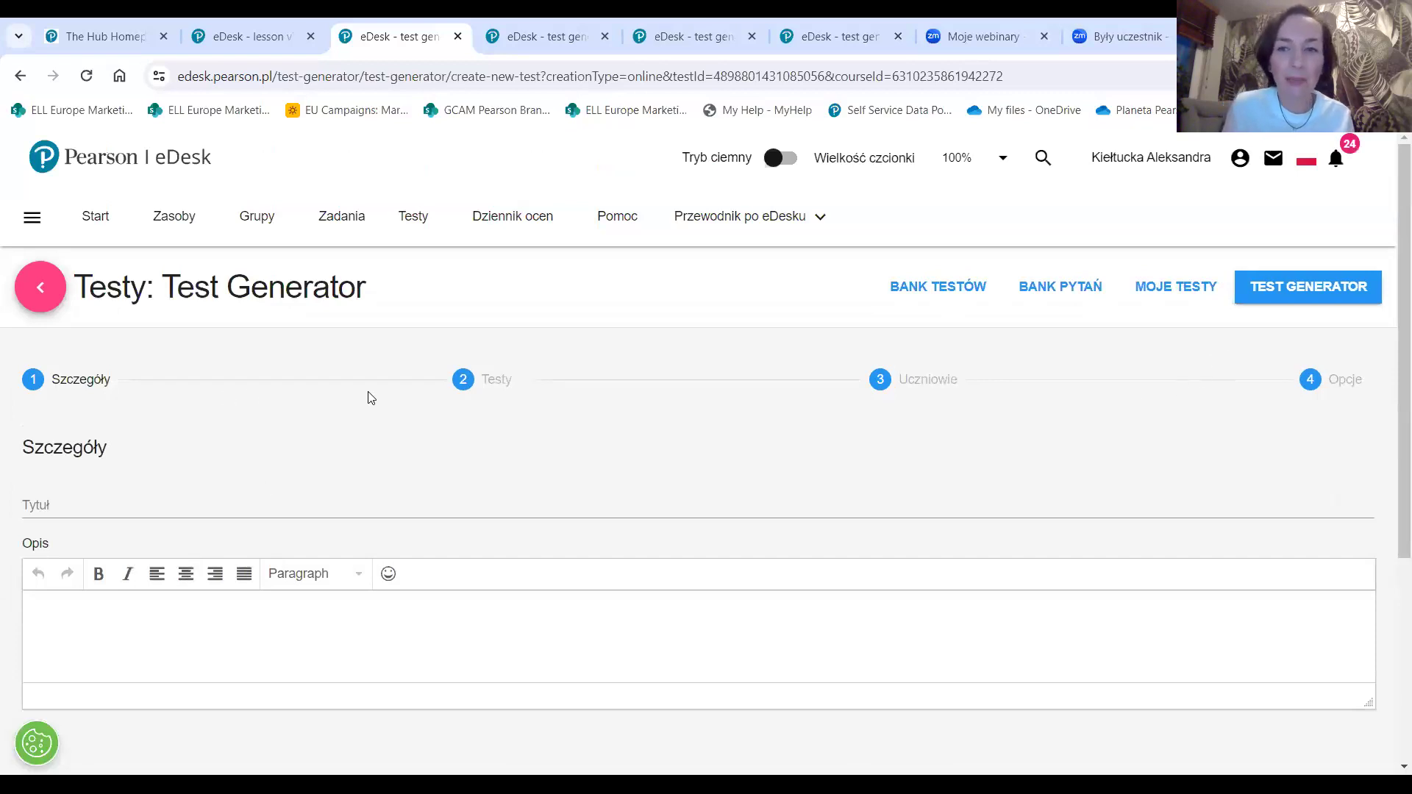
scroll(368, 395, "down", 2)
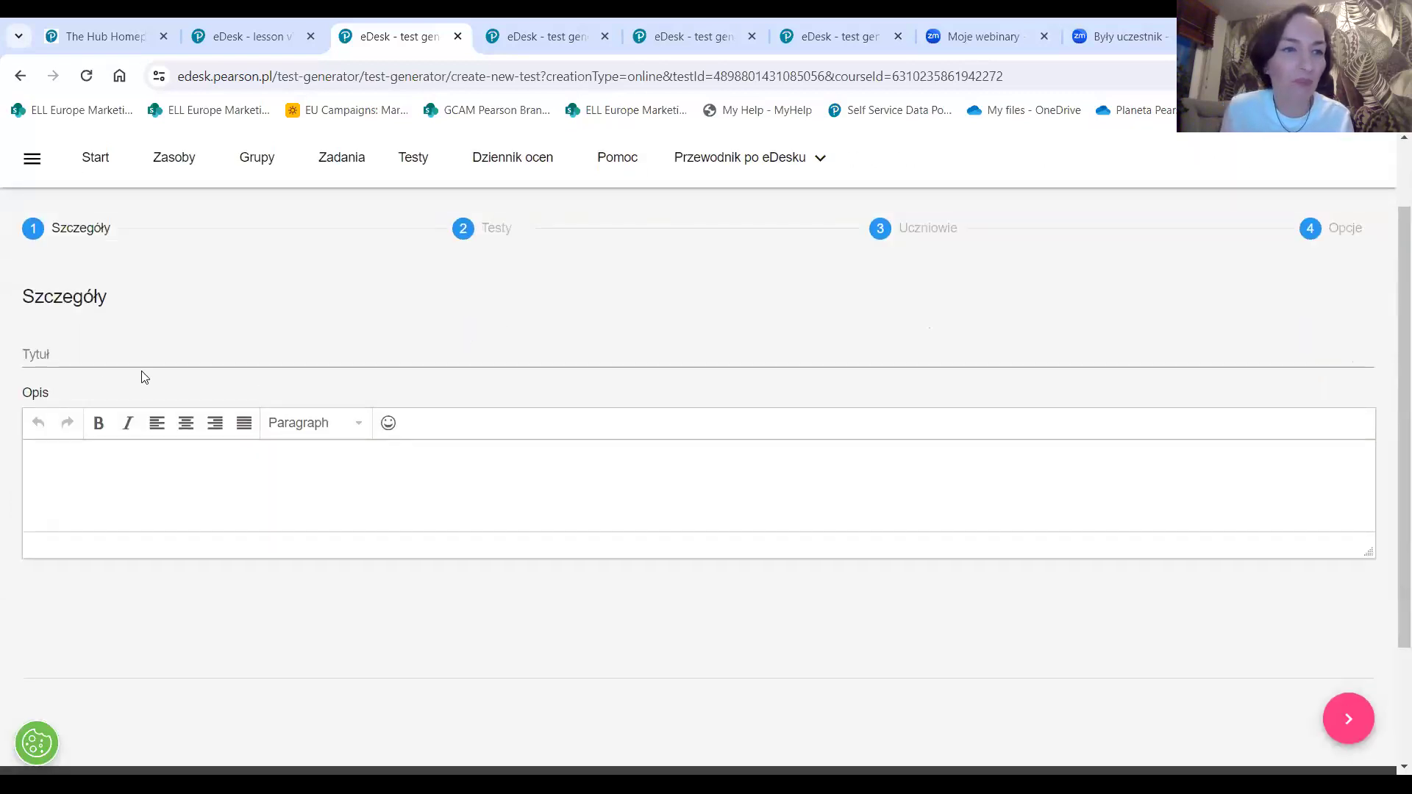
Step: Title the new test "Test #1", leave its description empty and proceed to the Testy stage
left_click(62, 352)
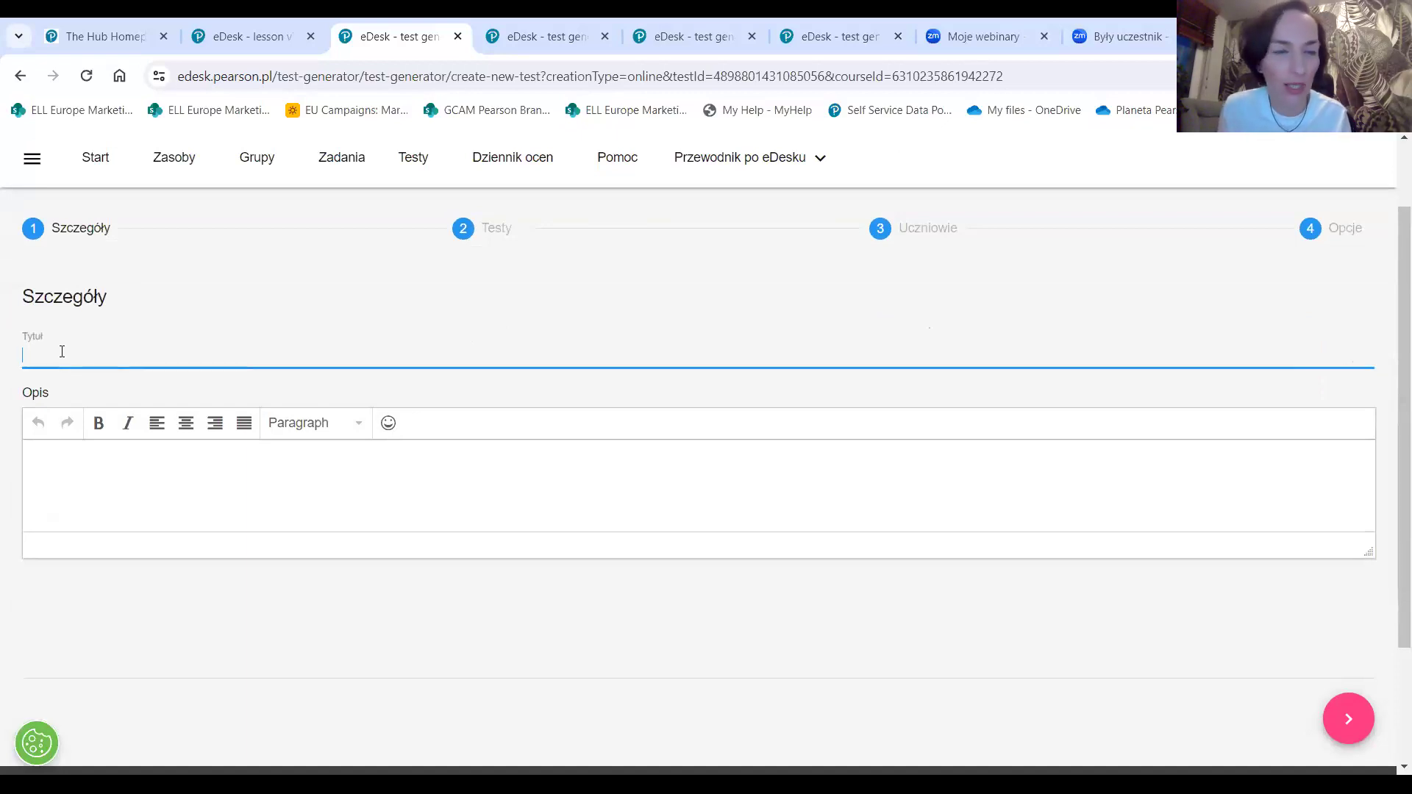
type("Test ")
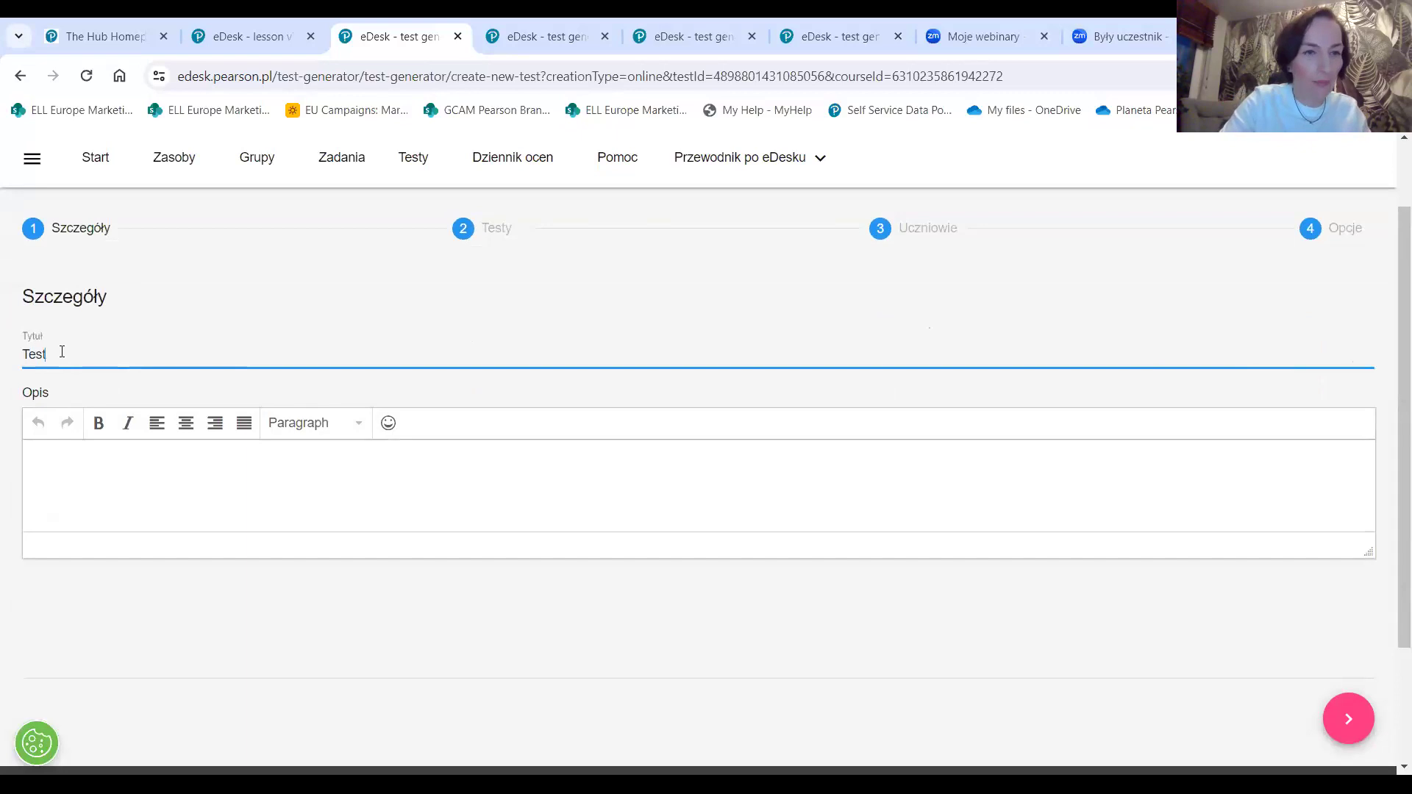
type("#1")
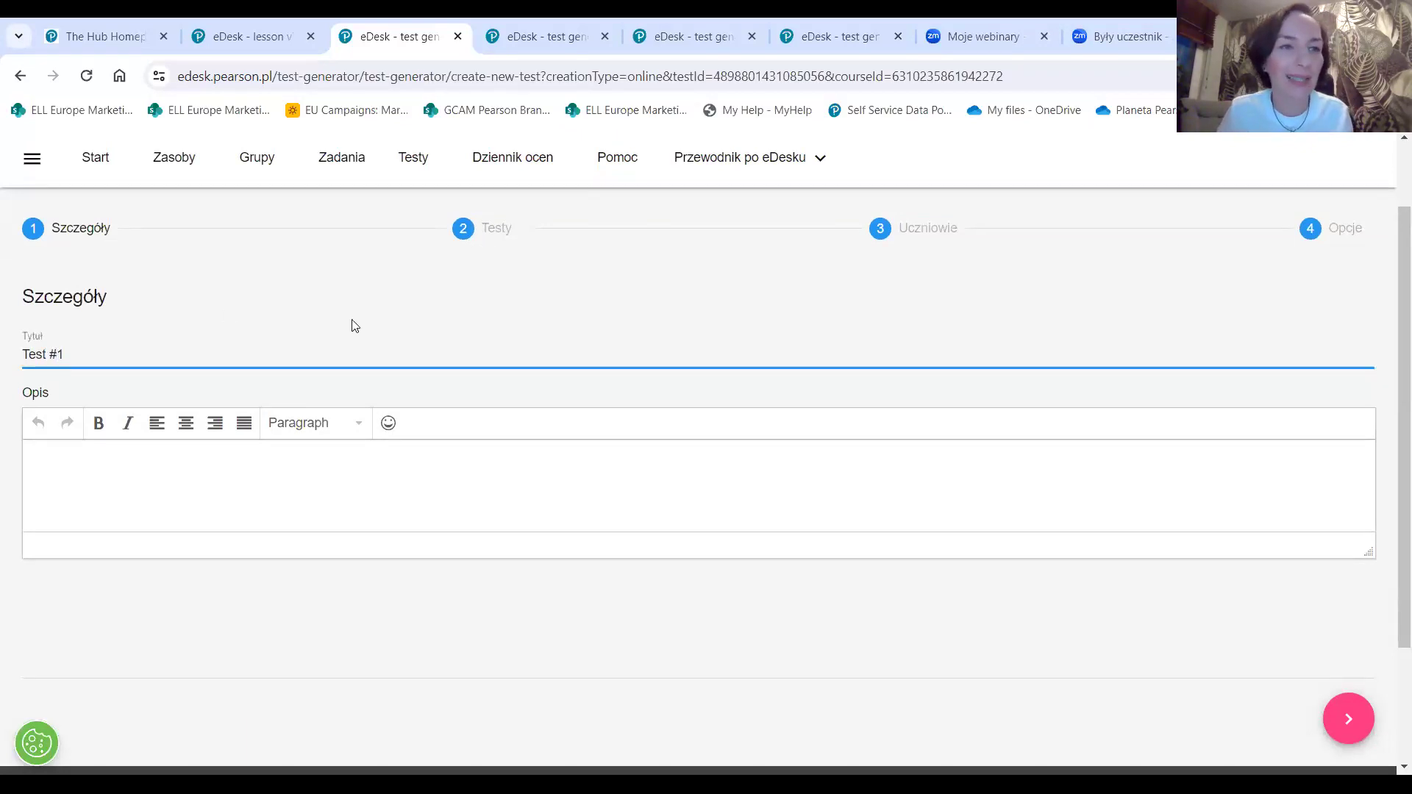
scroll(444, 338, "down", 1)
scroll(444, 338, "down", 2)
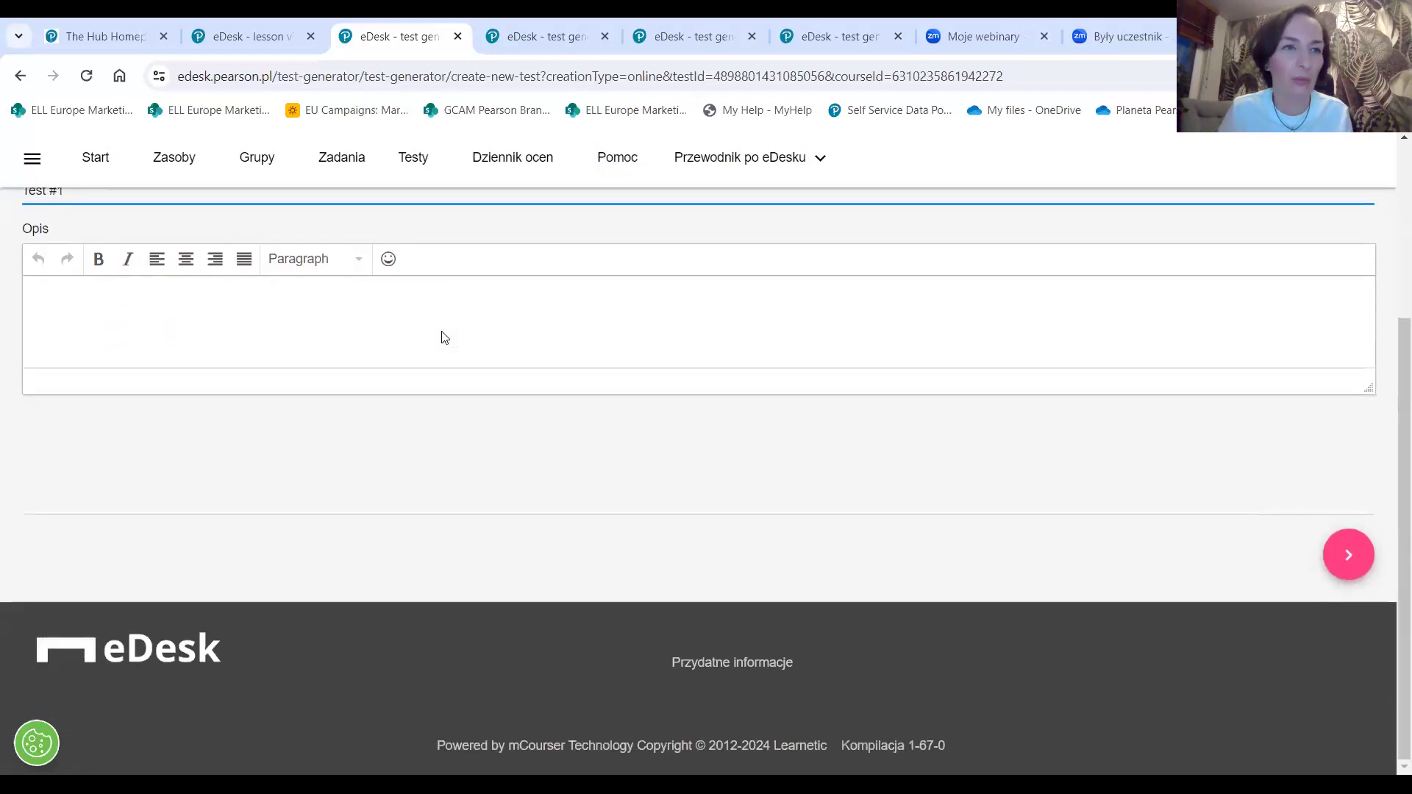
scroll(444, 338, "down", 2)
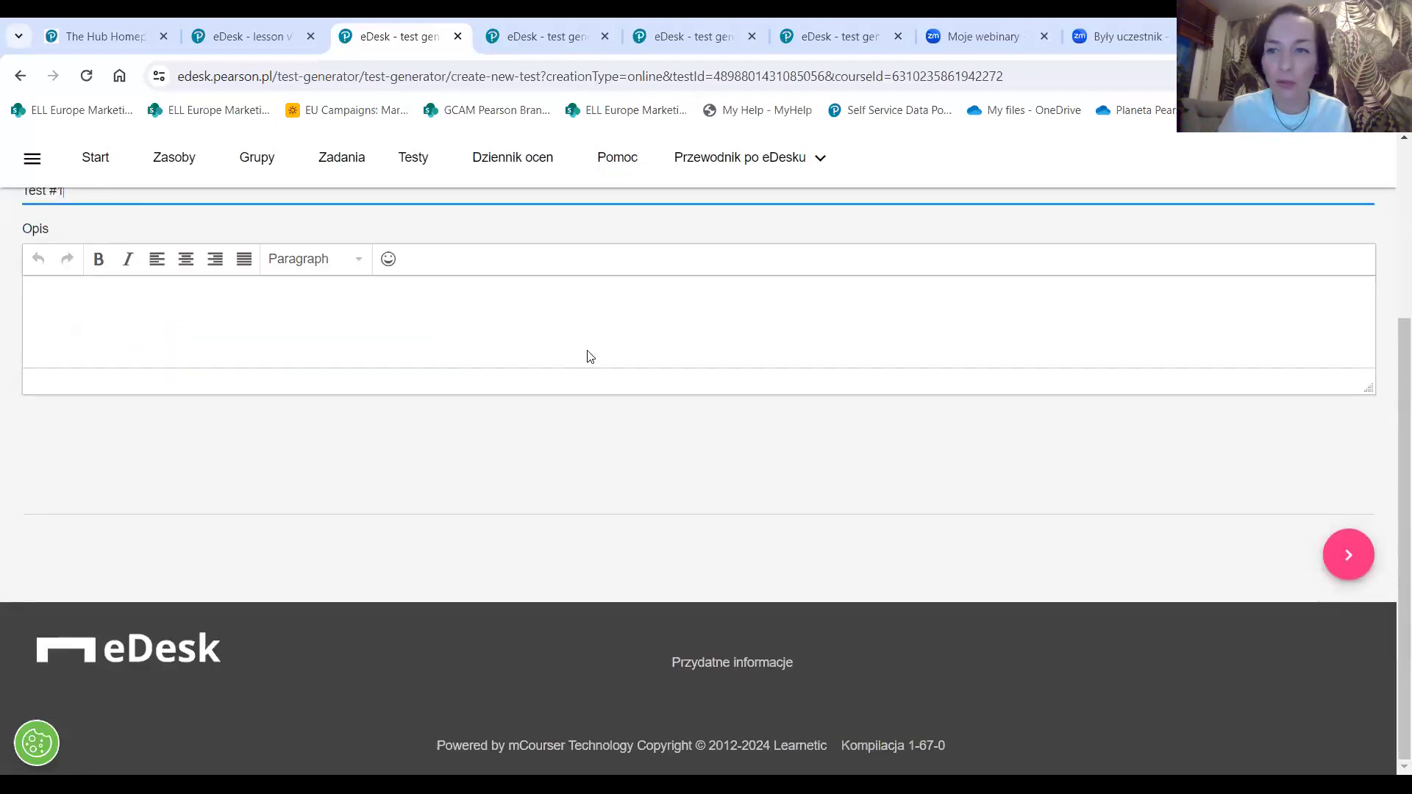
left_click(1039, 444)
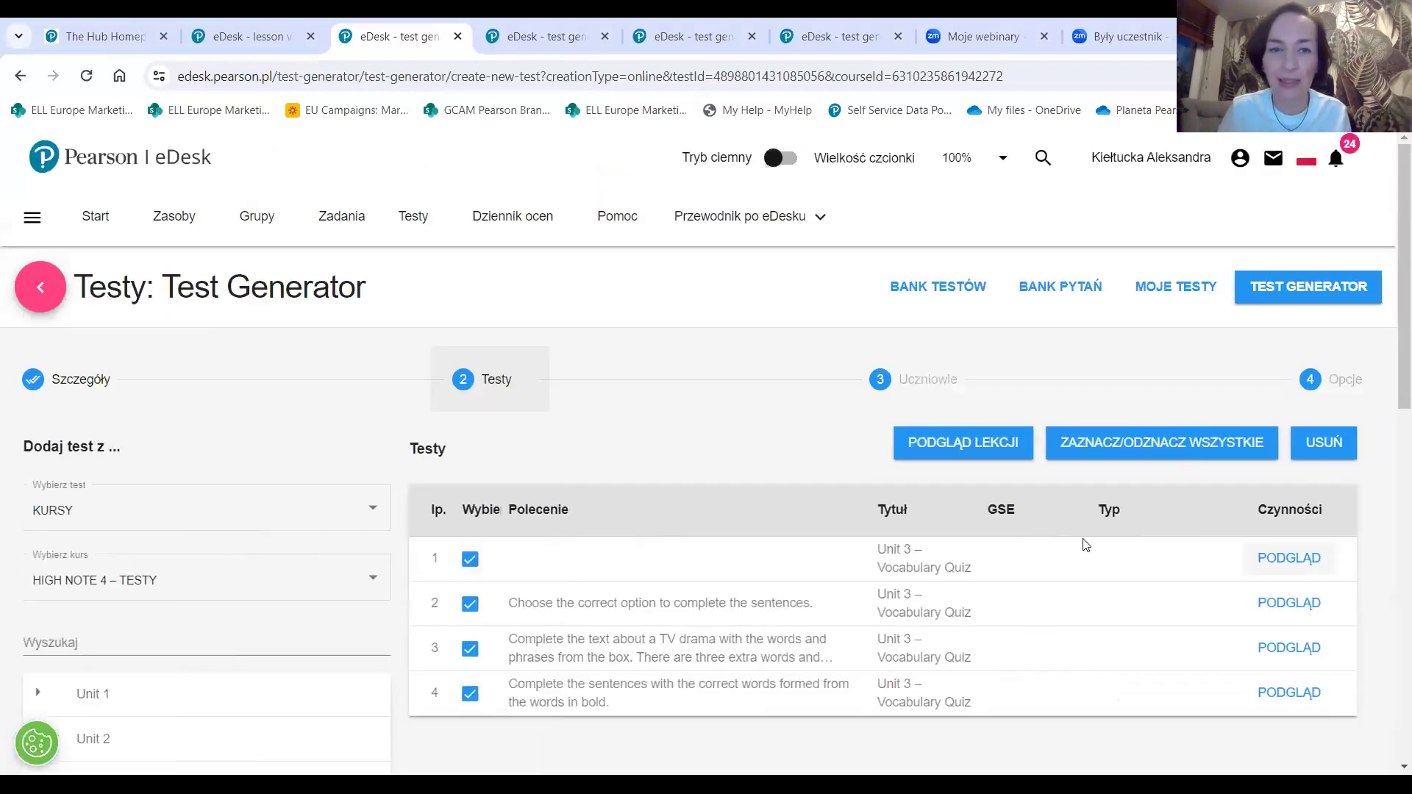
Step: Examine the selected Unit 3 – Vocabulary Quiz tasks and the other High Note 4 unit tests that can be added
scroll(243, 480, "down", 2)
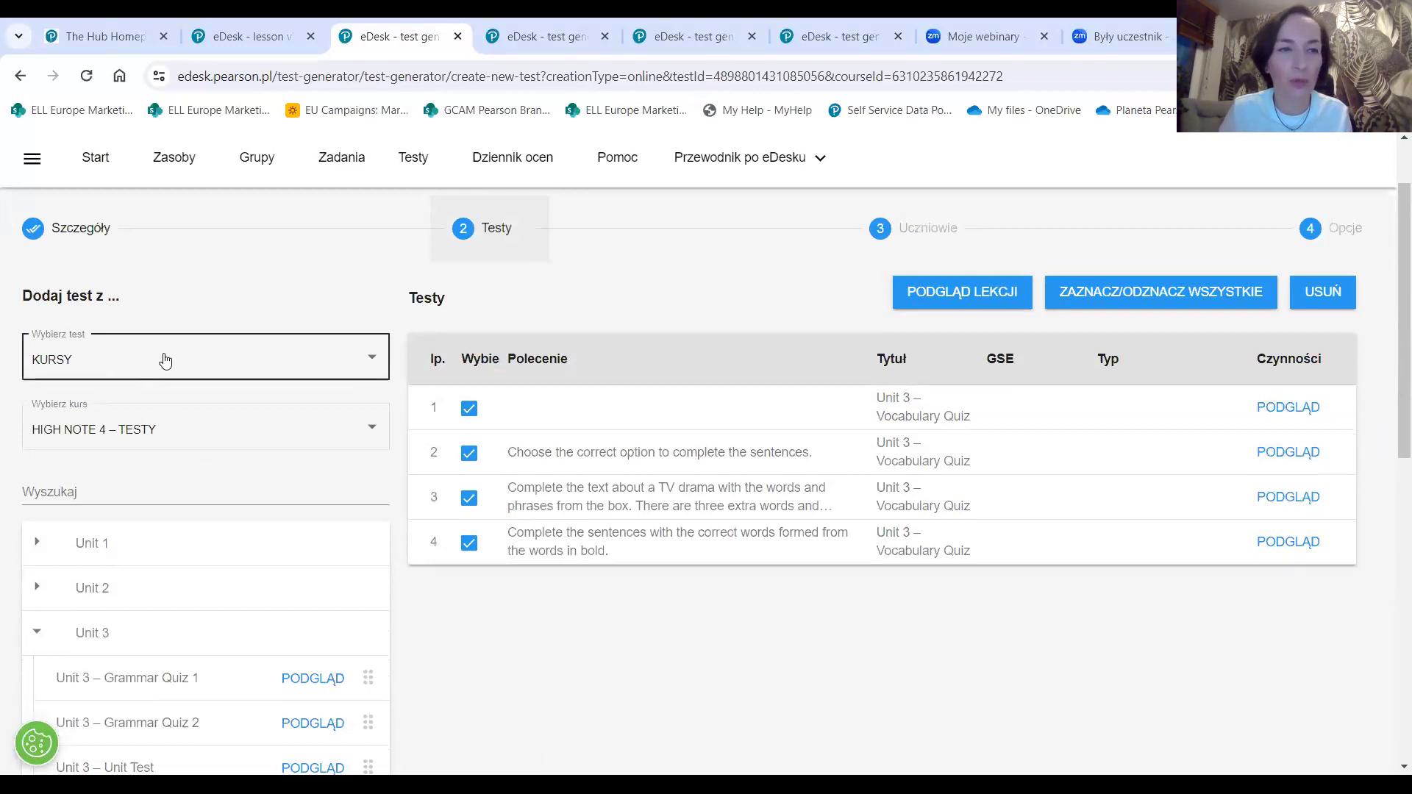
scroll(165, 360, "down", 1)
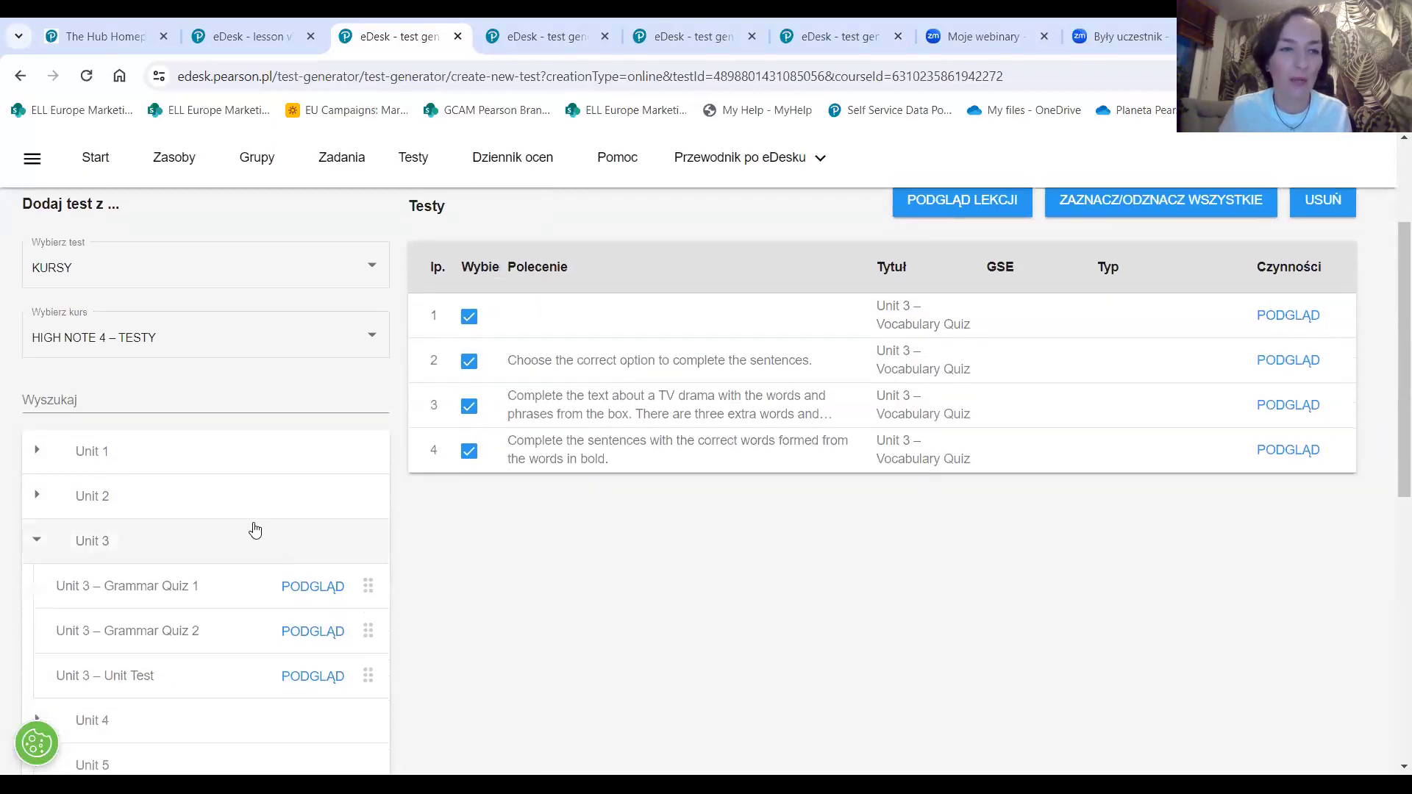
scroll(434, 571, "down", 7)
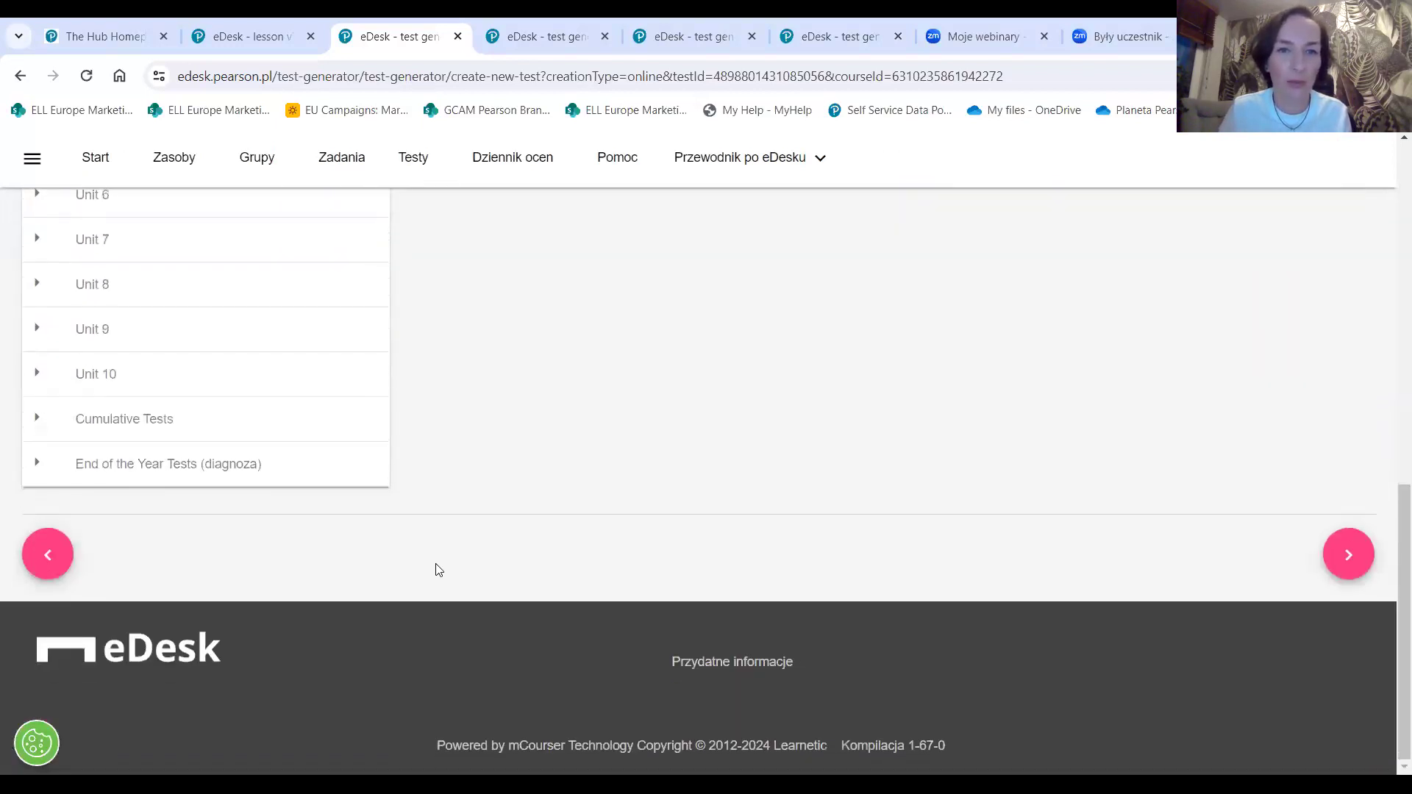
scroll(435, 571, "up", 7)
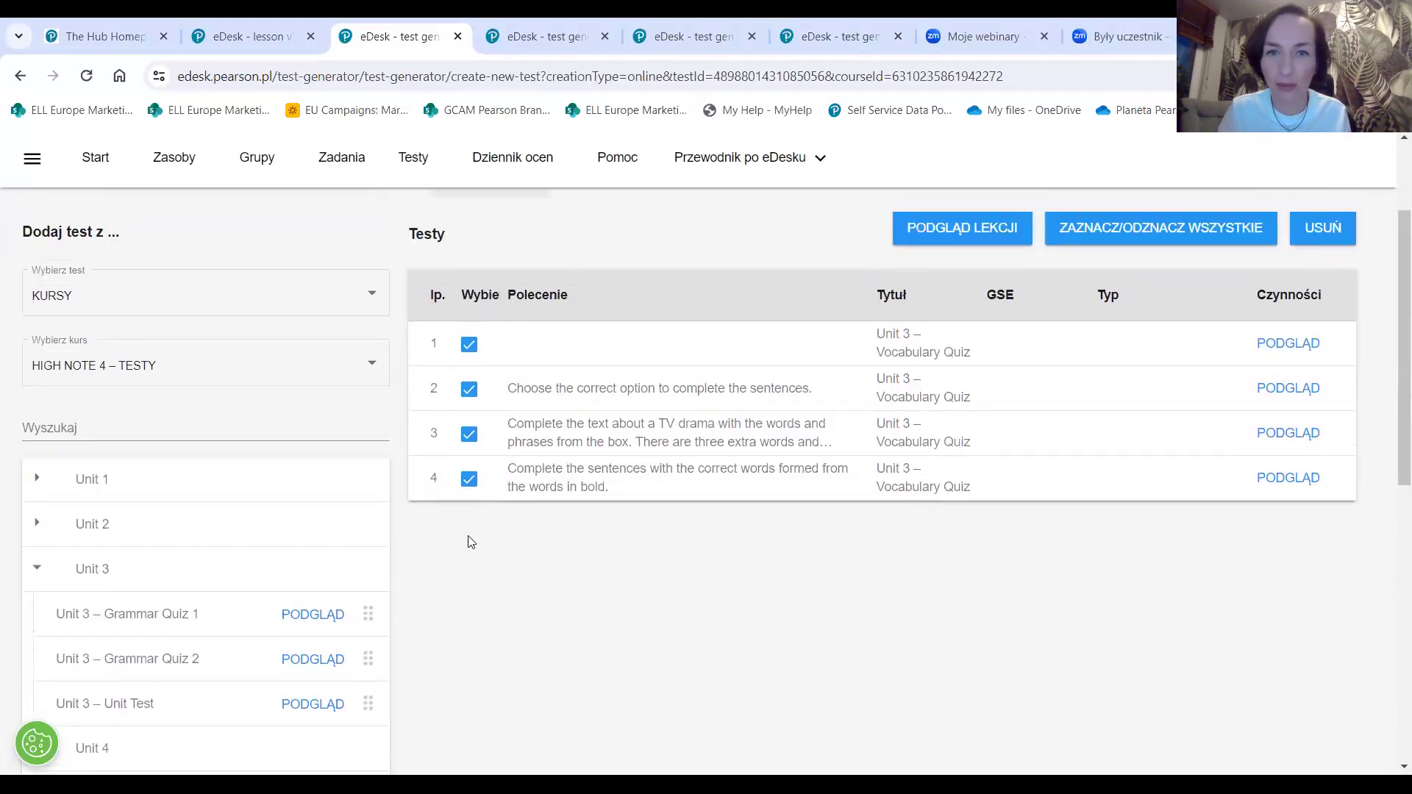
scroll(468, 544, "up", 1)
scroll(465, 547, "down", 1)
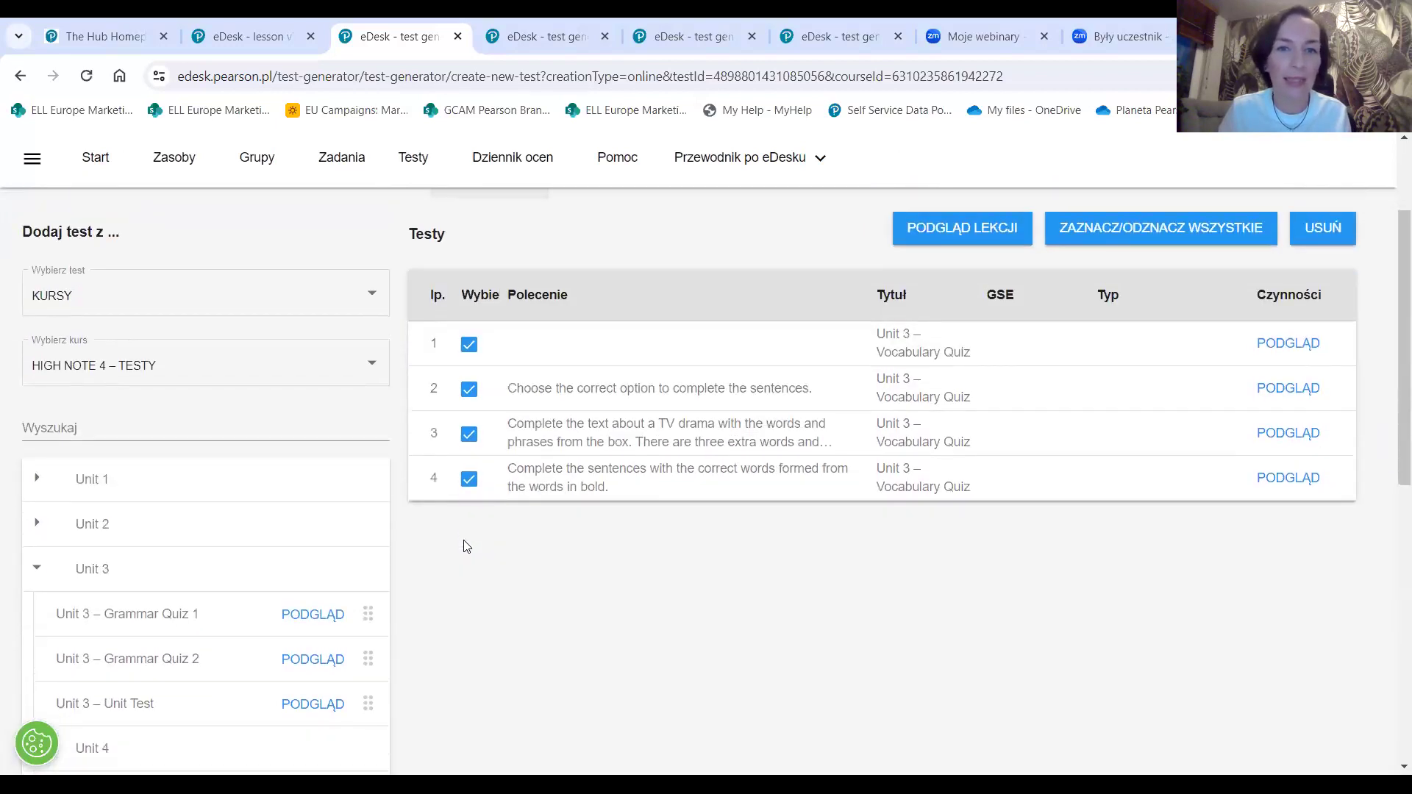
scroll(1312, 472, "up", 2)
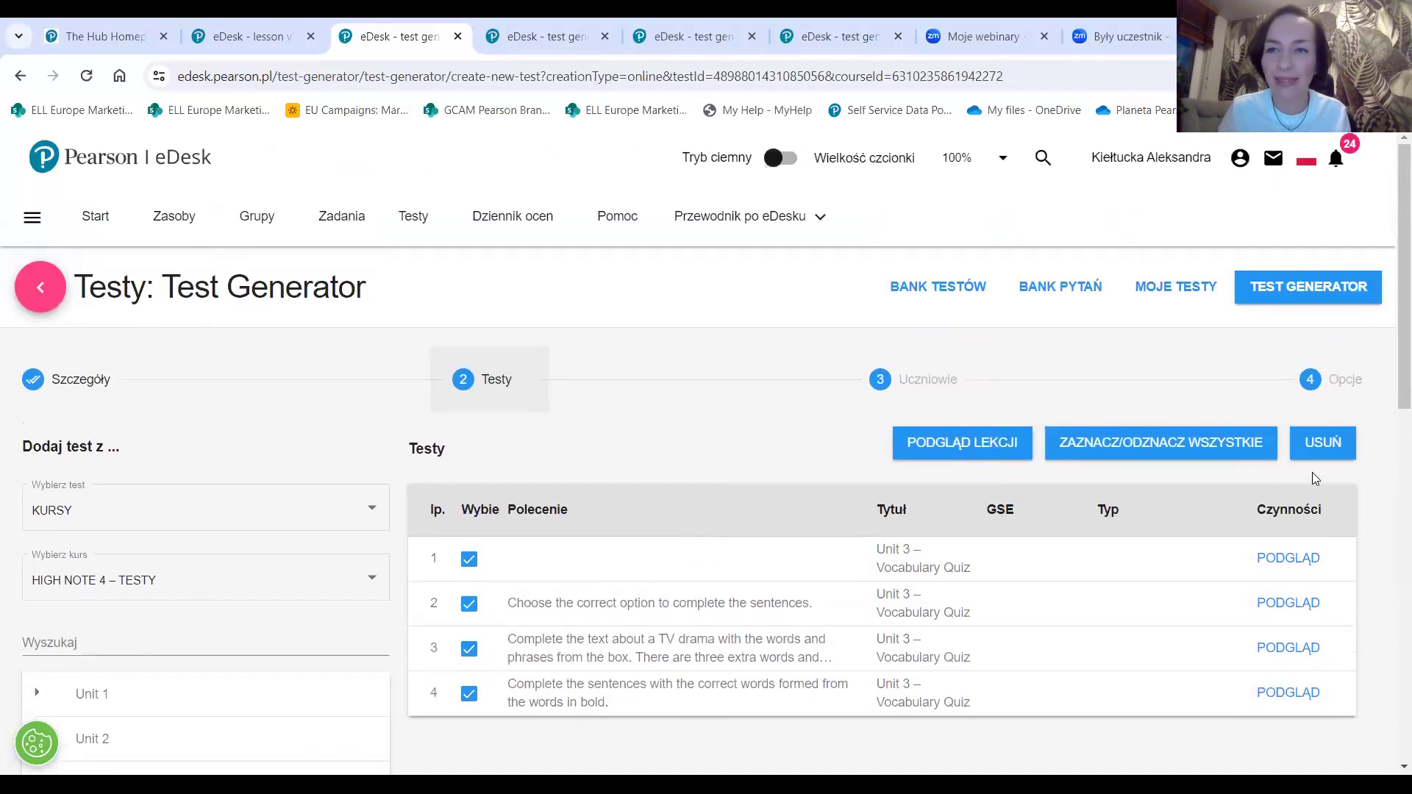
Step: Keep all four quiz tasks selected and proceed past the student groups to the Opcje stage without choosing any group
scroll(1312, 472, "down", 4)
scroll(1315, 478, "down", 5)
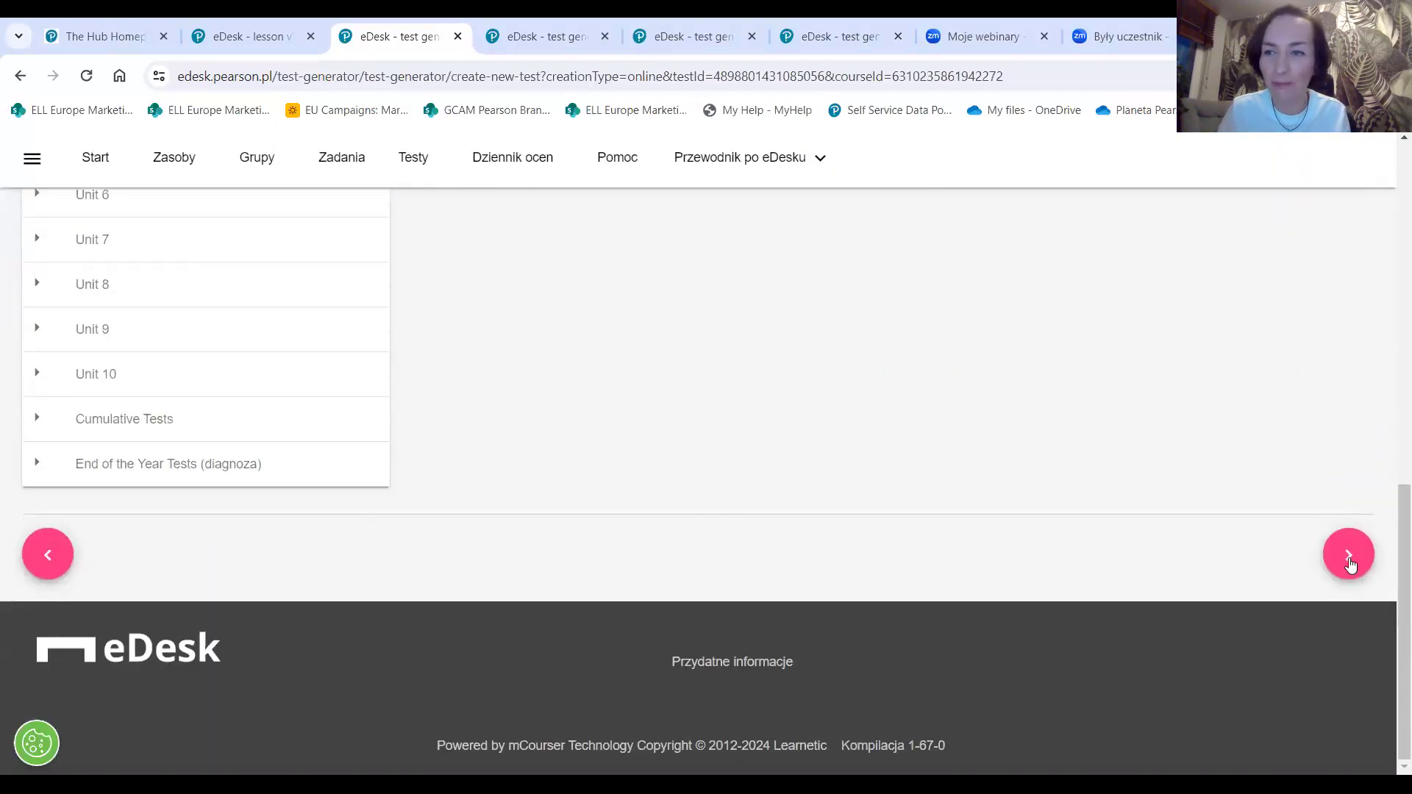
left_click(1349, 559)
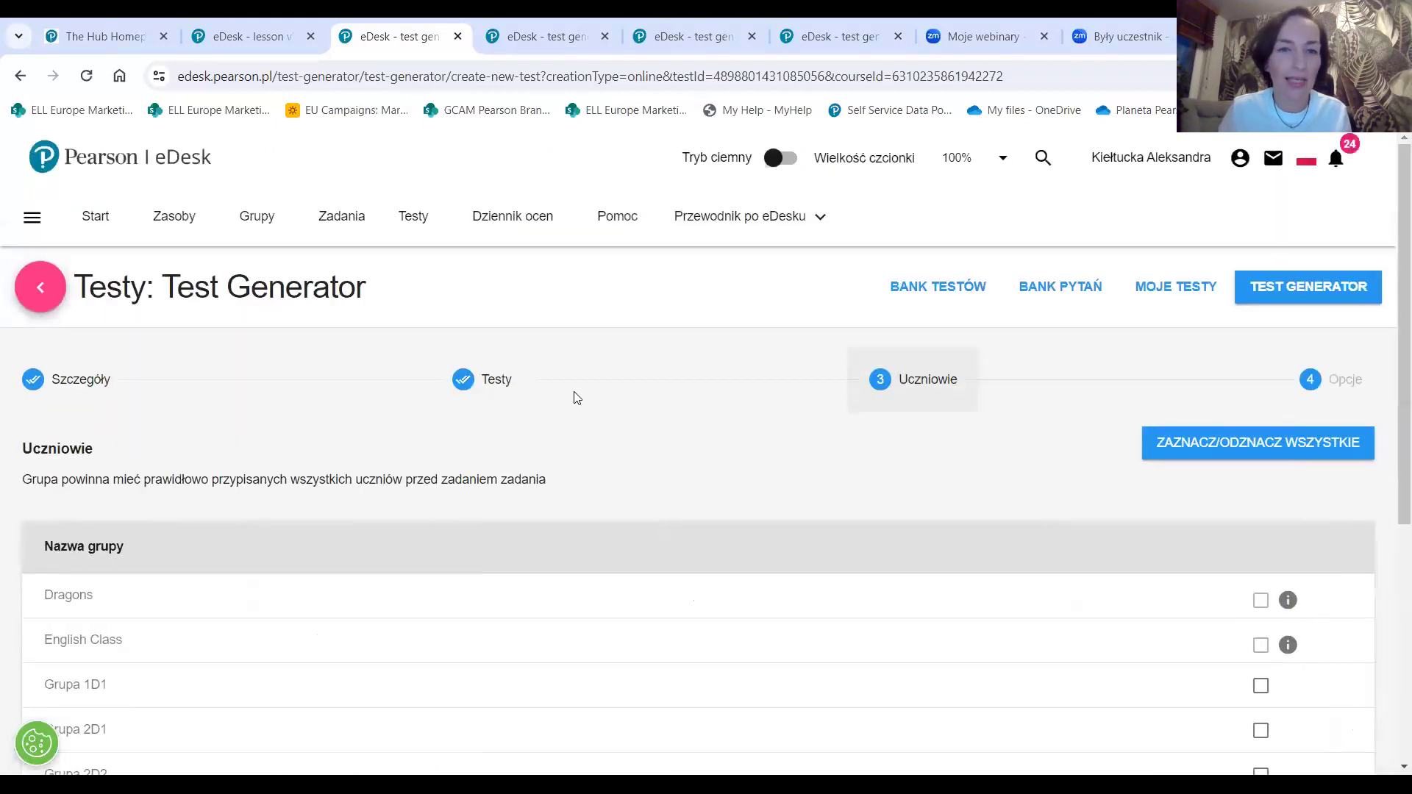
scroll(577, 397, "down", 2)
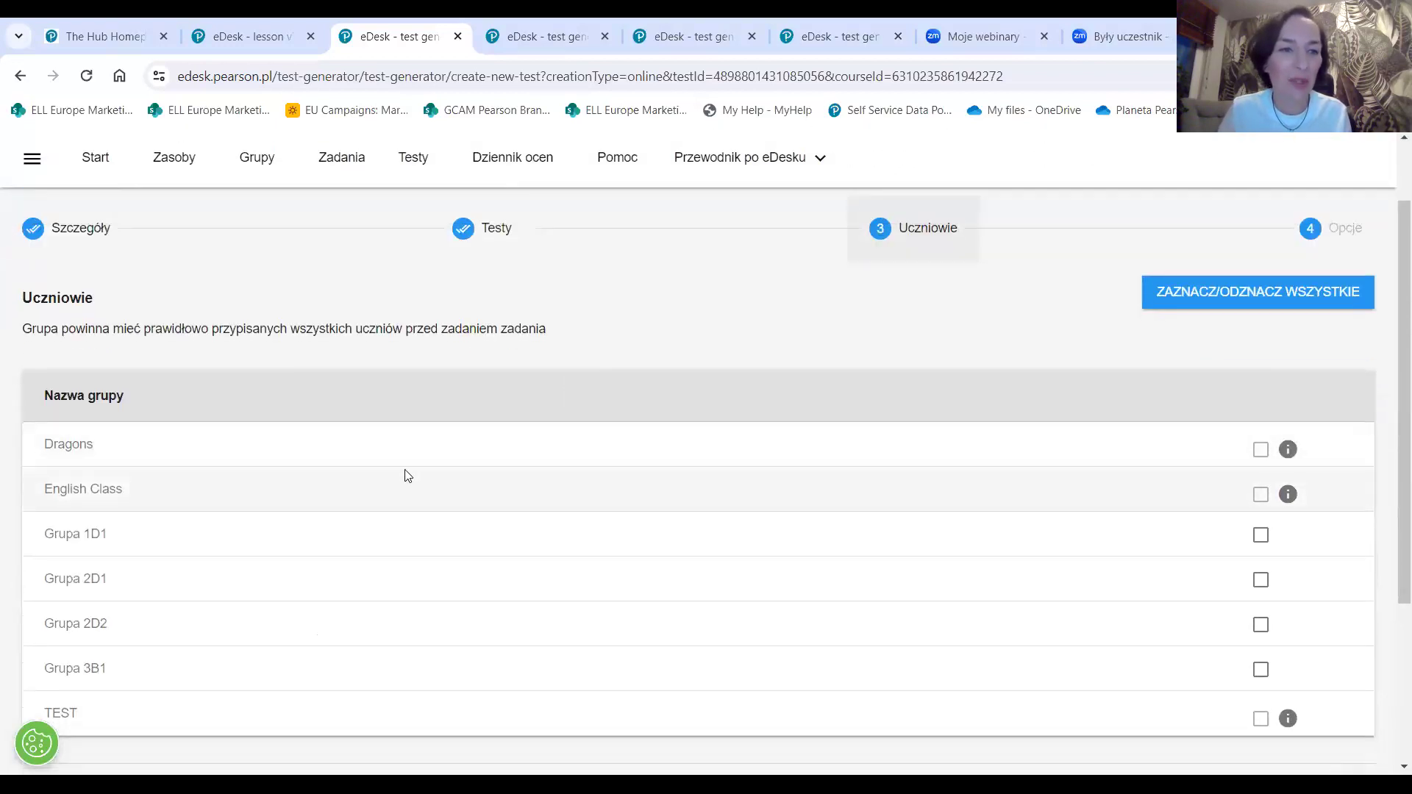
scroll(405, 476, "up", 2)
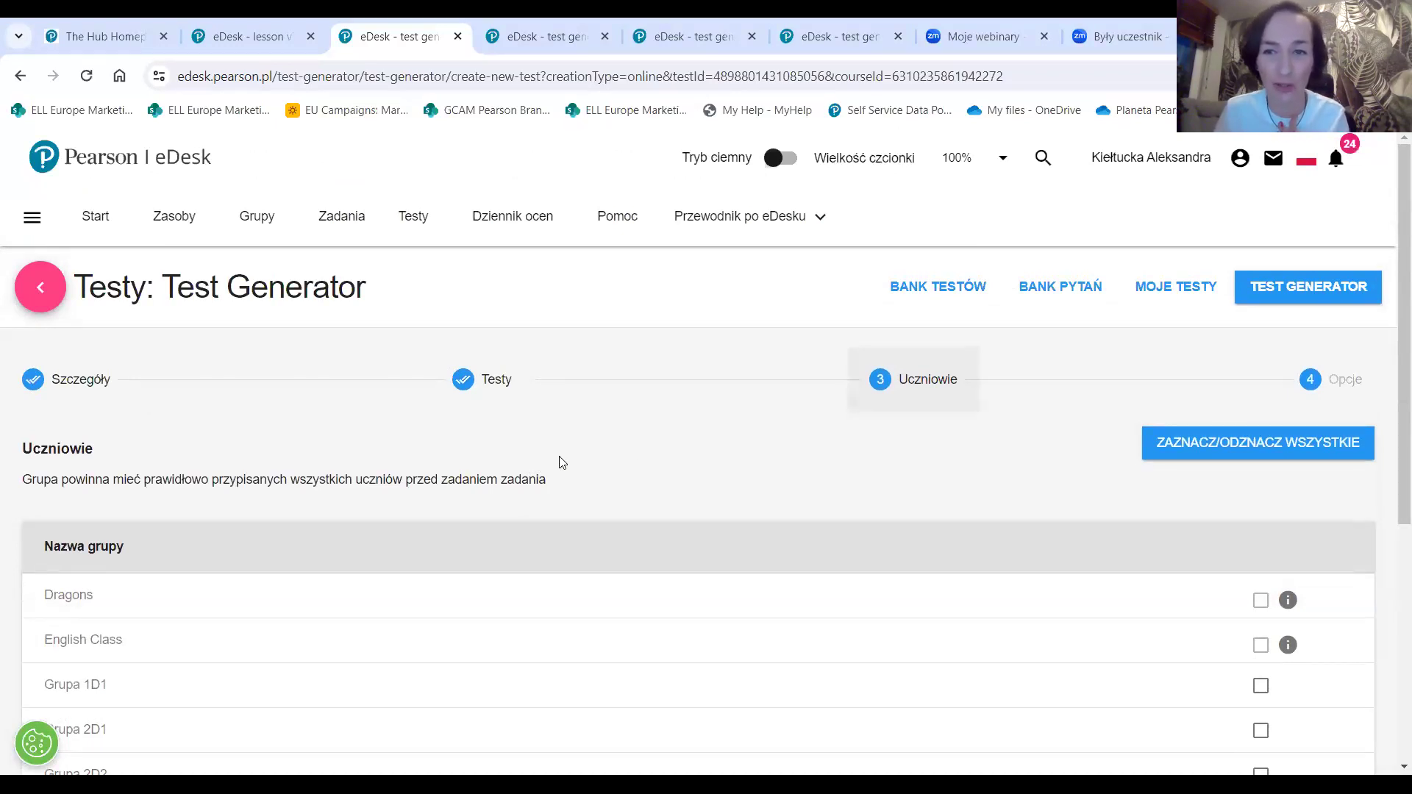
scroll(1153, 476, "down", 5)
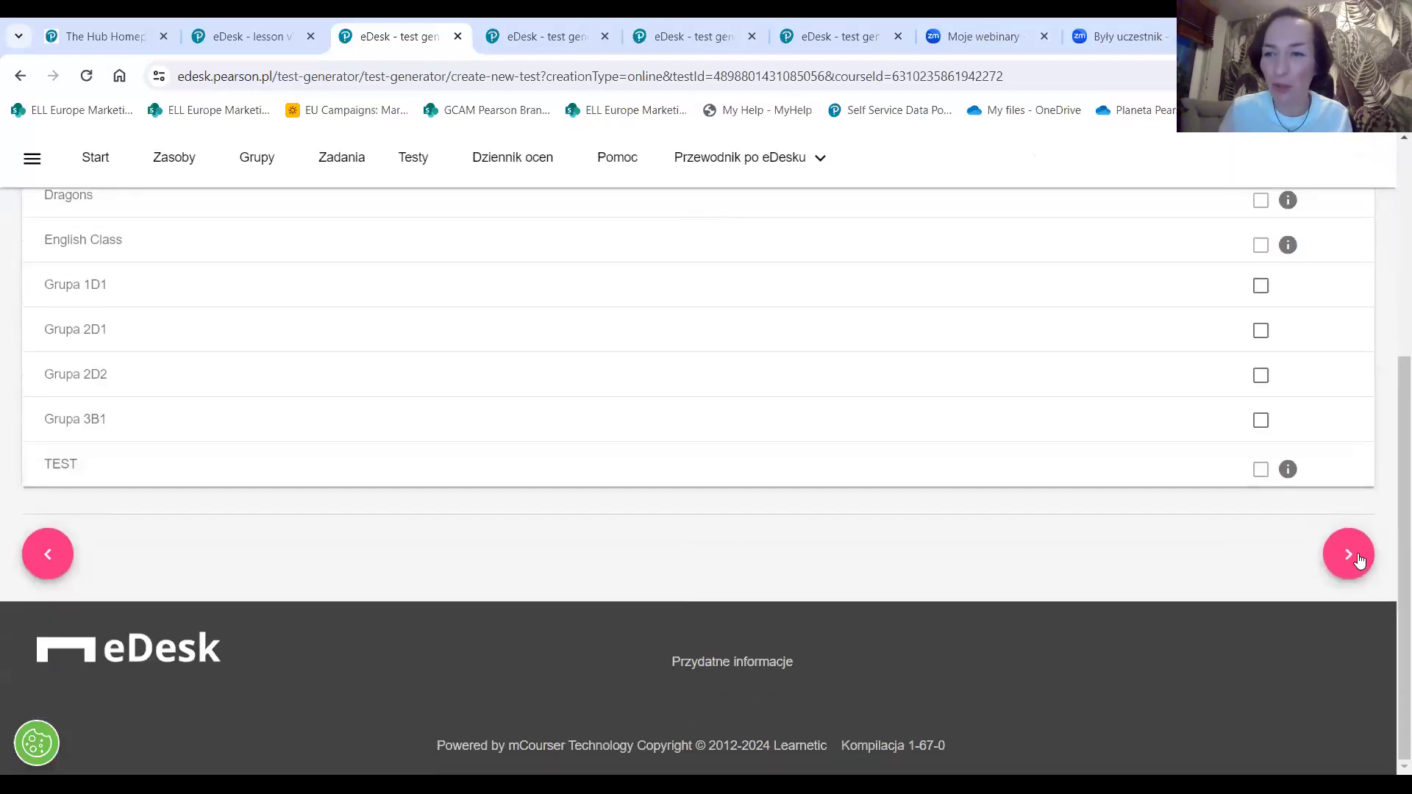
left_click(1359, 559)
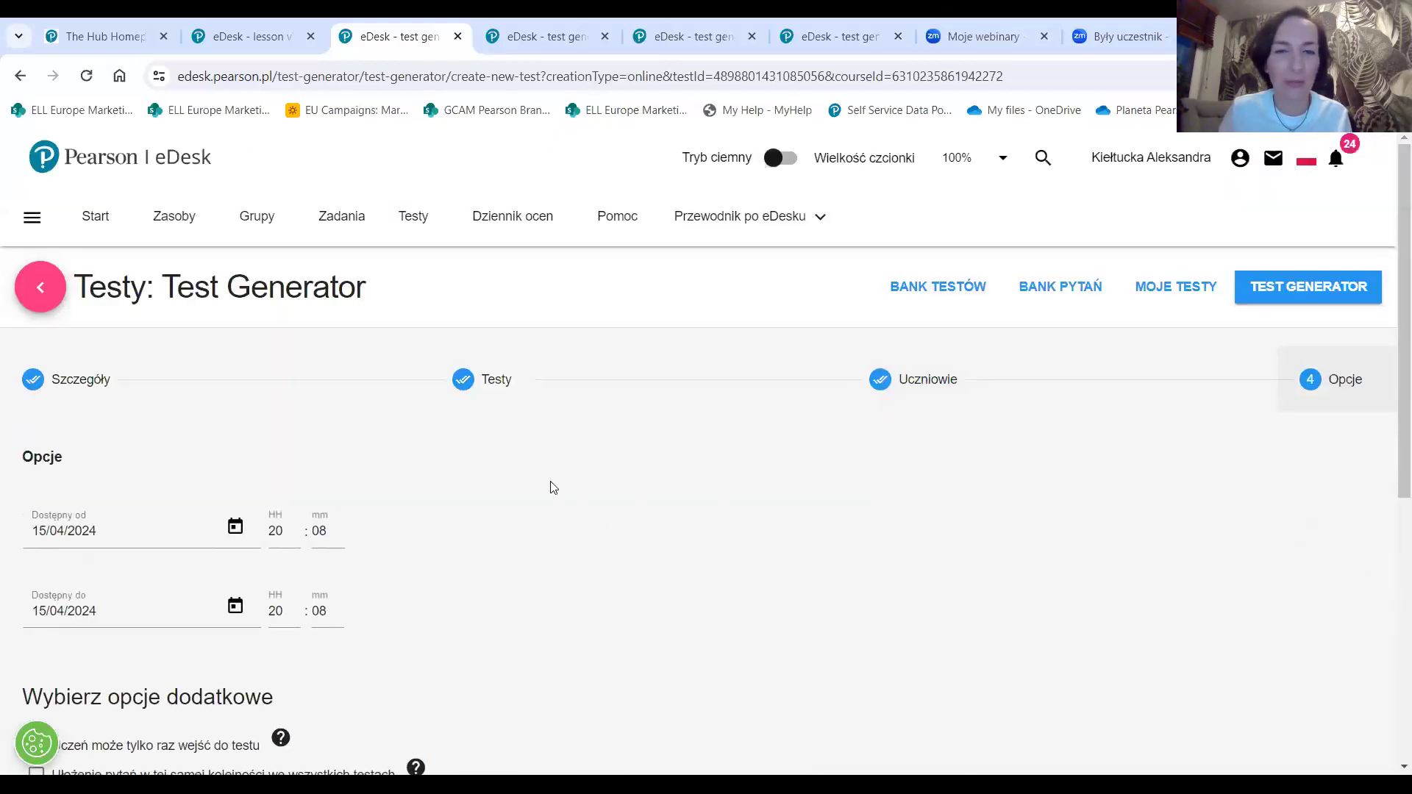
Step: Review the availability dates and additional options, and try to create the test with its default settings
scroll(484, 476, "down", 2)
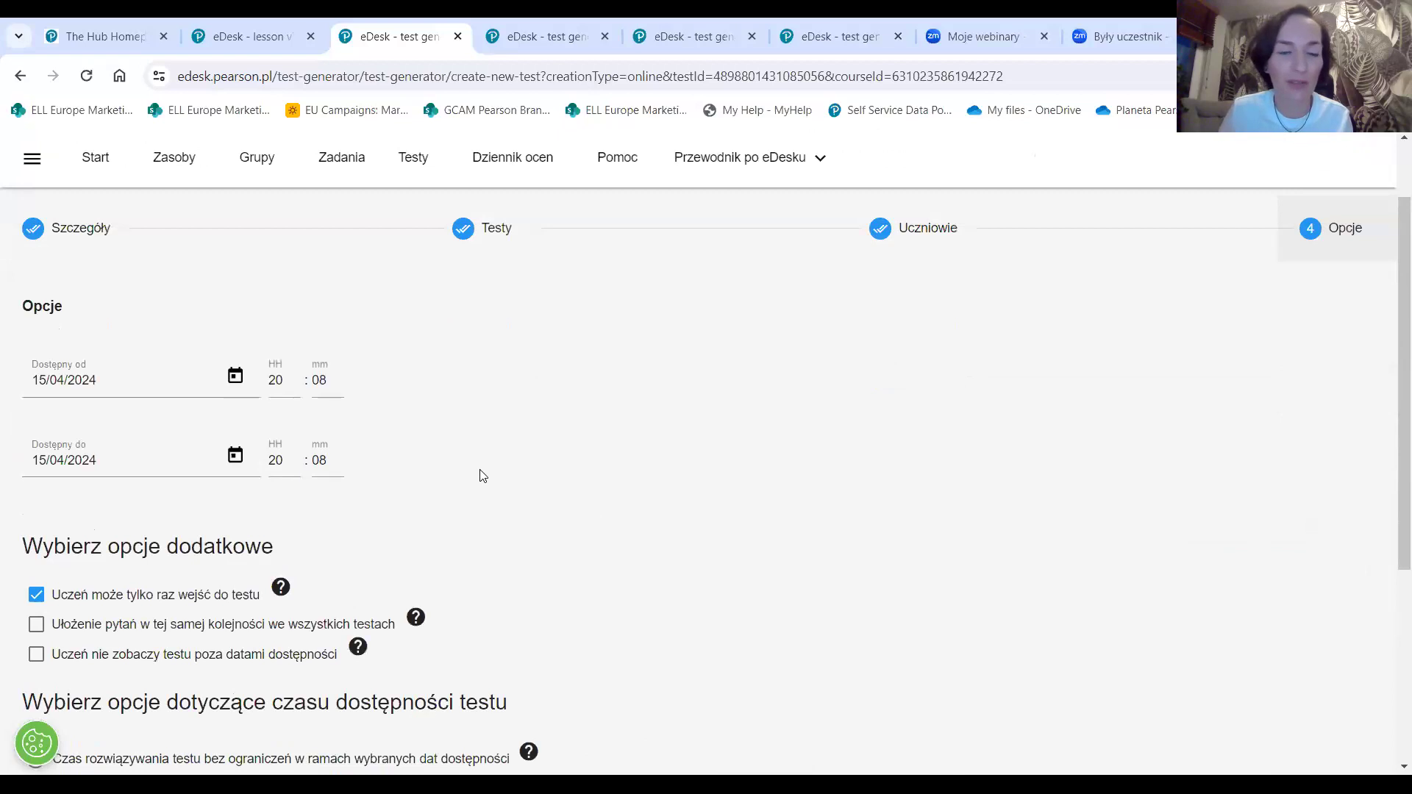
left_click(67, 381)
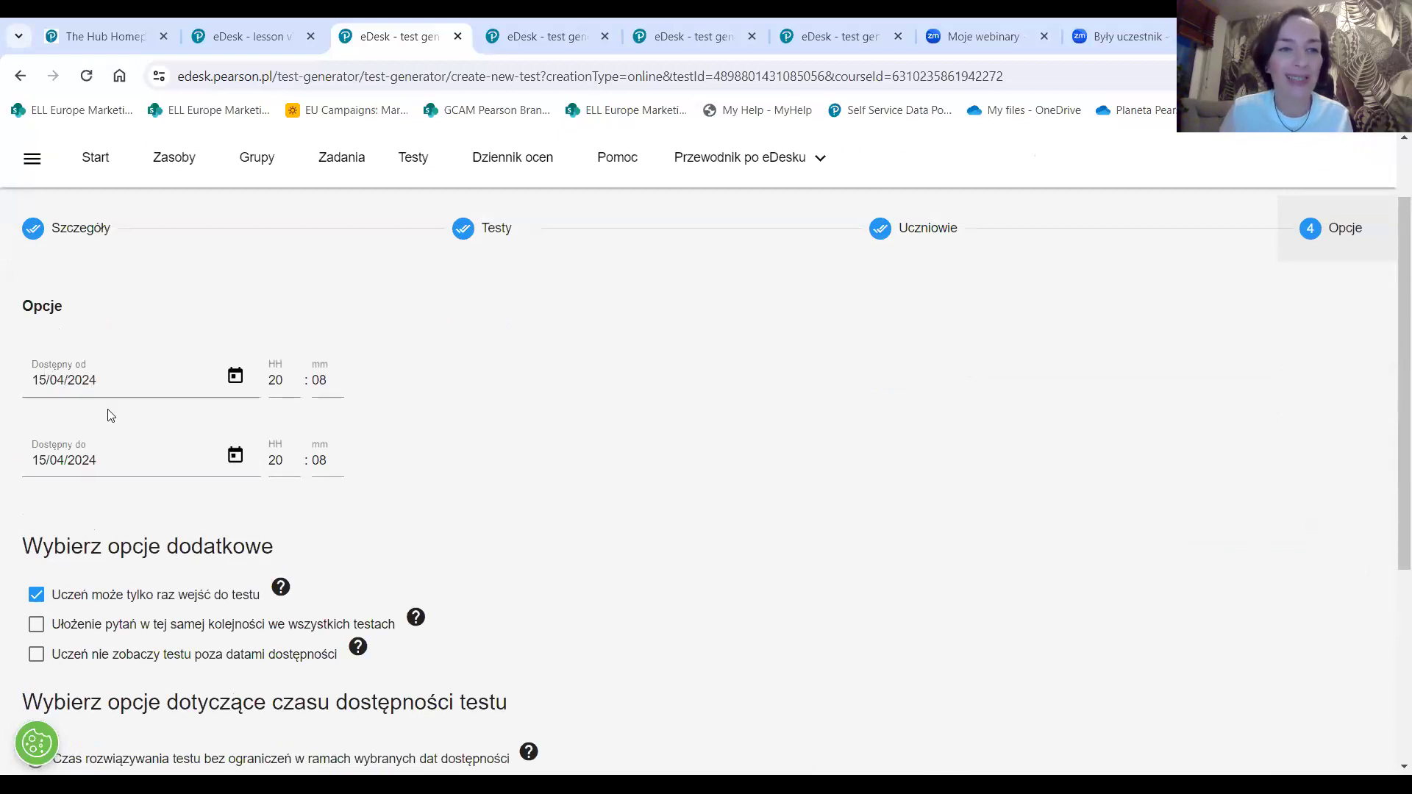
left_click(165, 461)
scroll(169, 460, "down", 3)
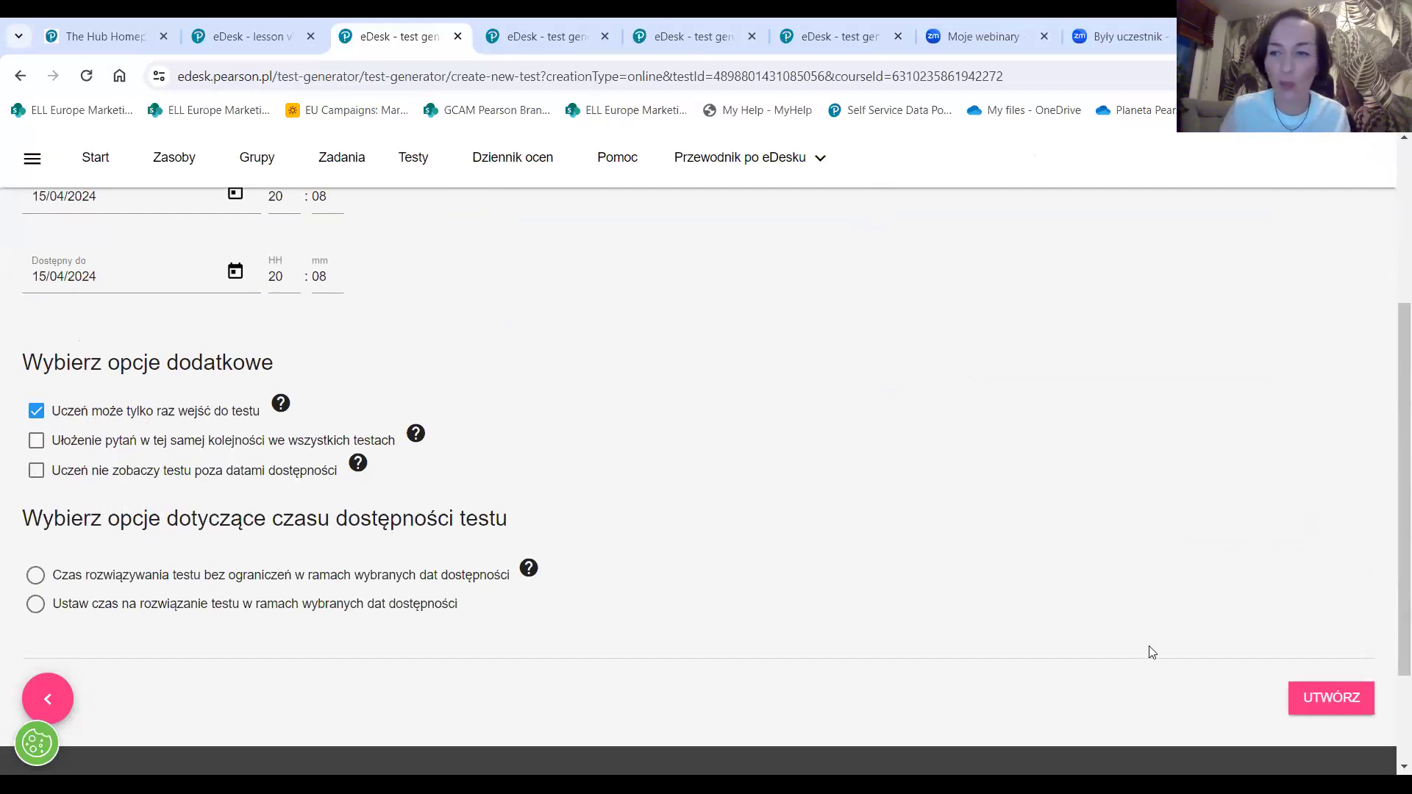
left_click(1340, 700)
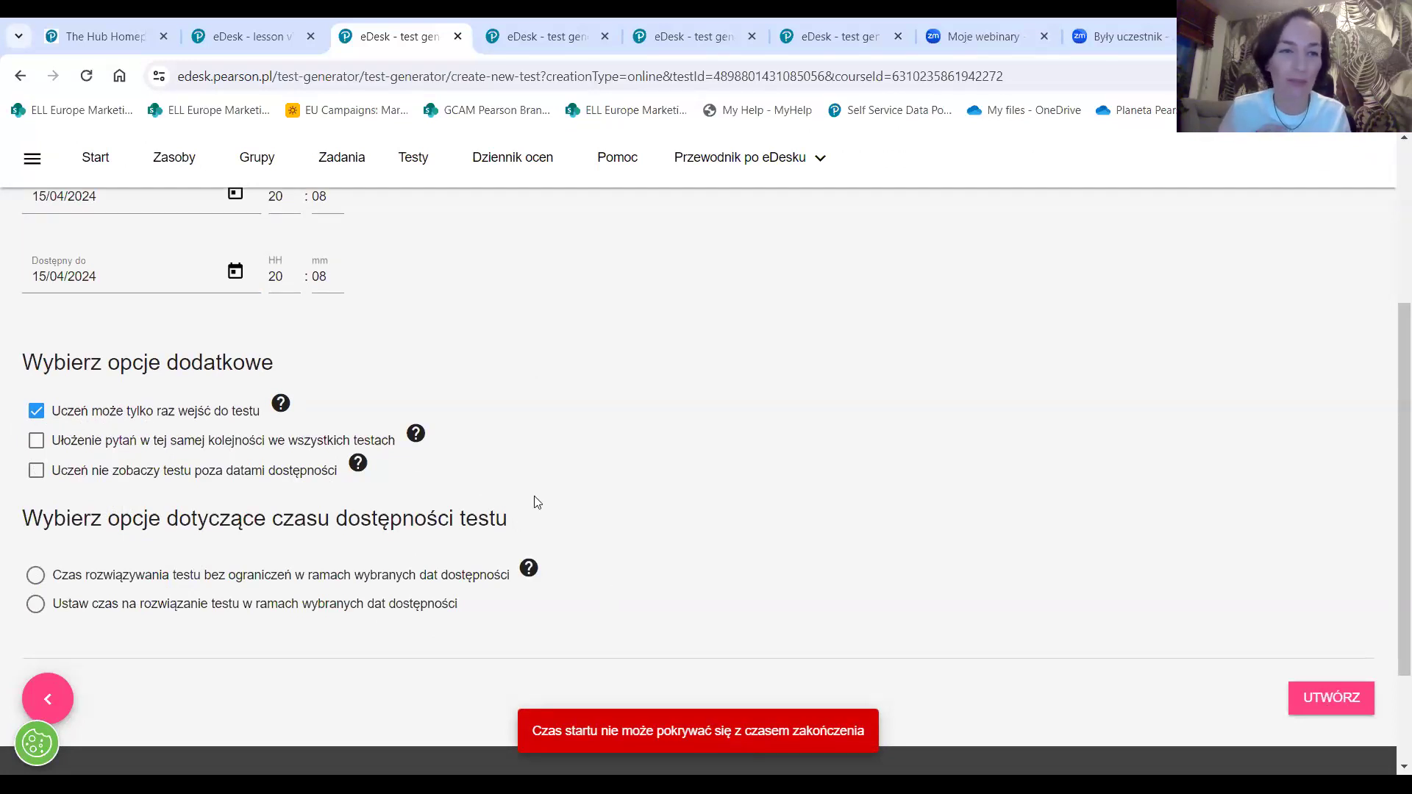
Step: Set the availability end hour to 21 and try to create the test again
scroll(553, 502, "up", 1)
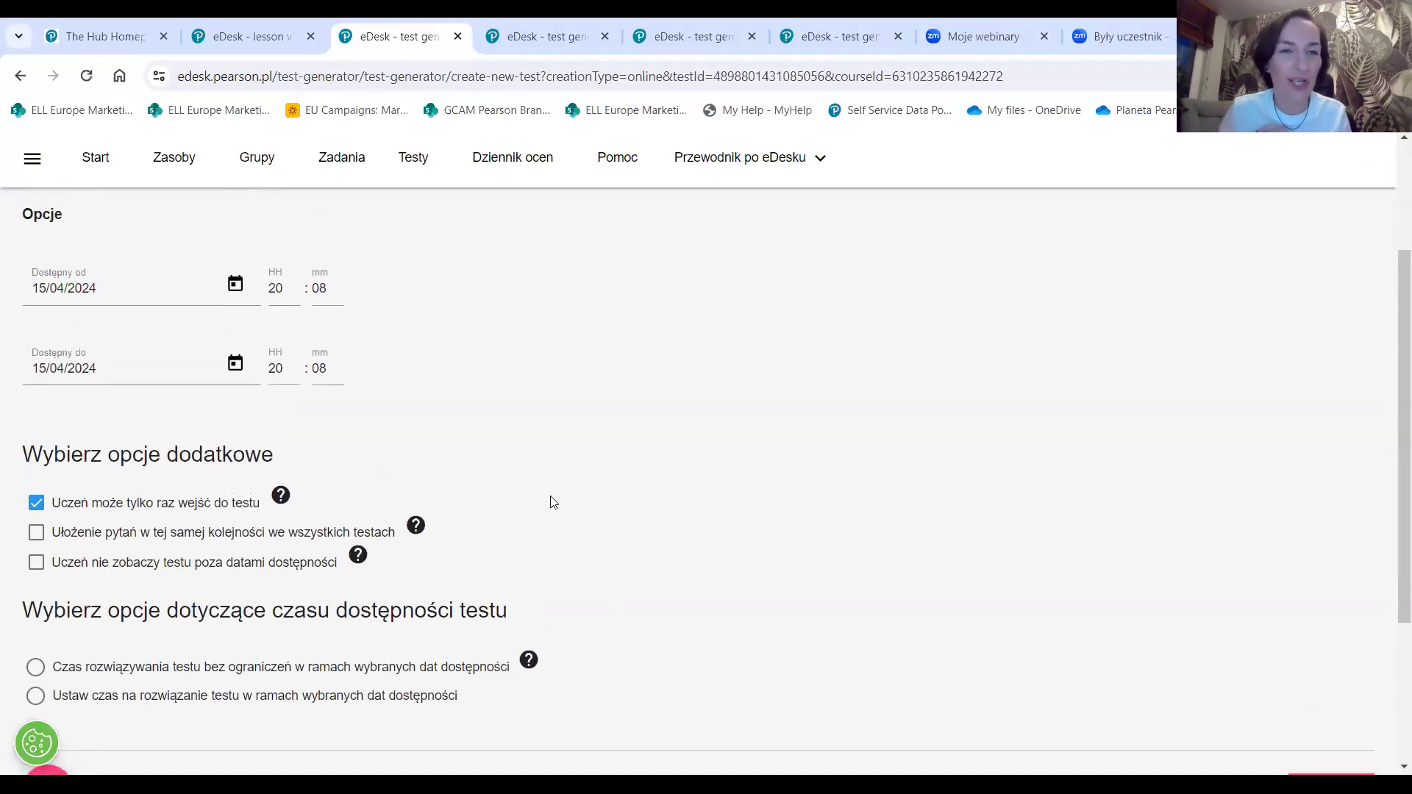
left_click(293, 365)
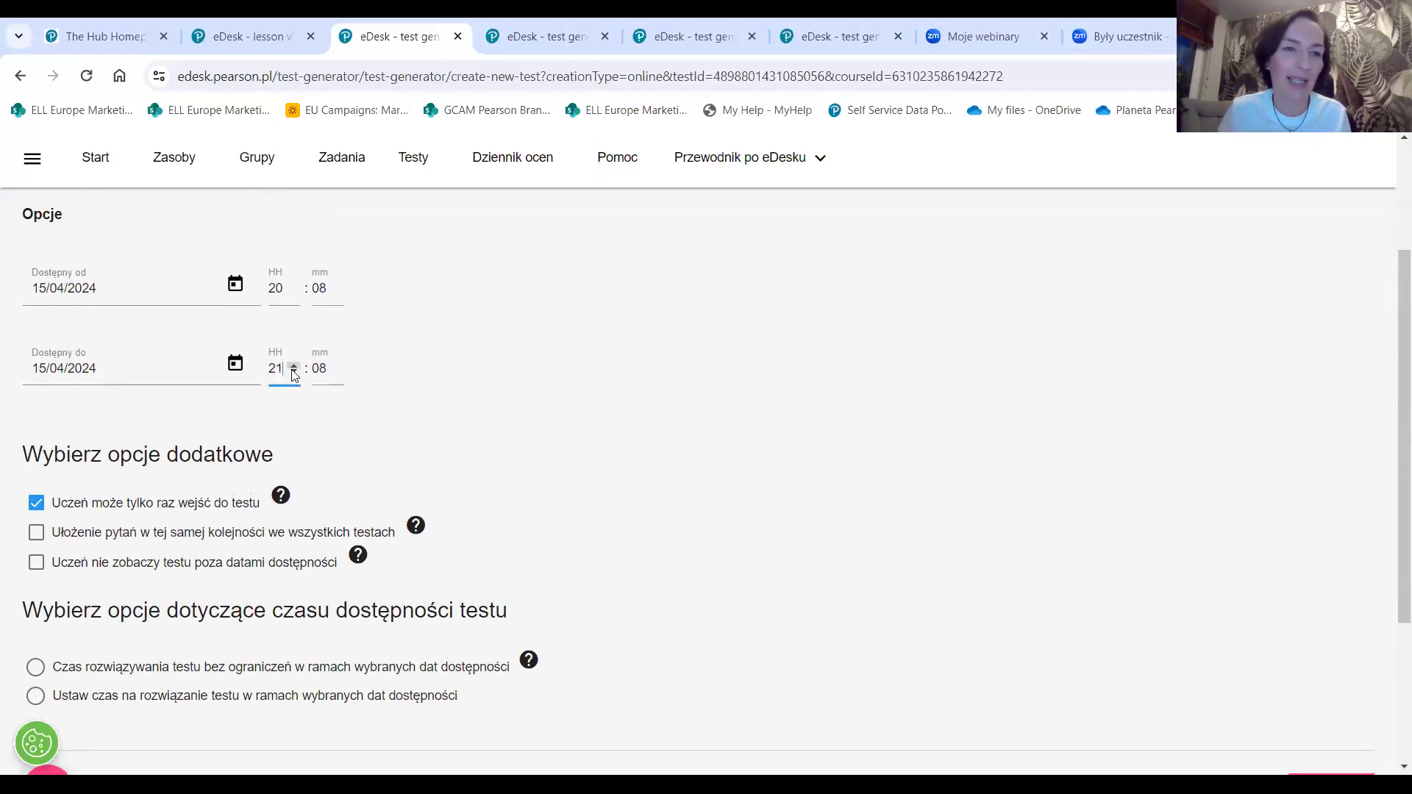
scroll(1250, 554, "down", 3)
left_click(1316, 554)
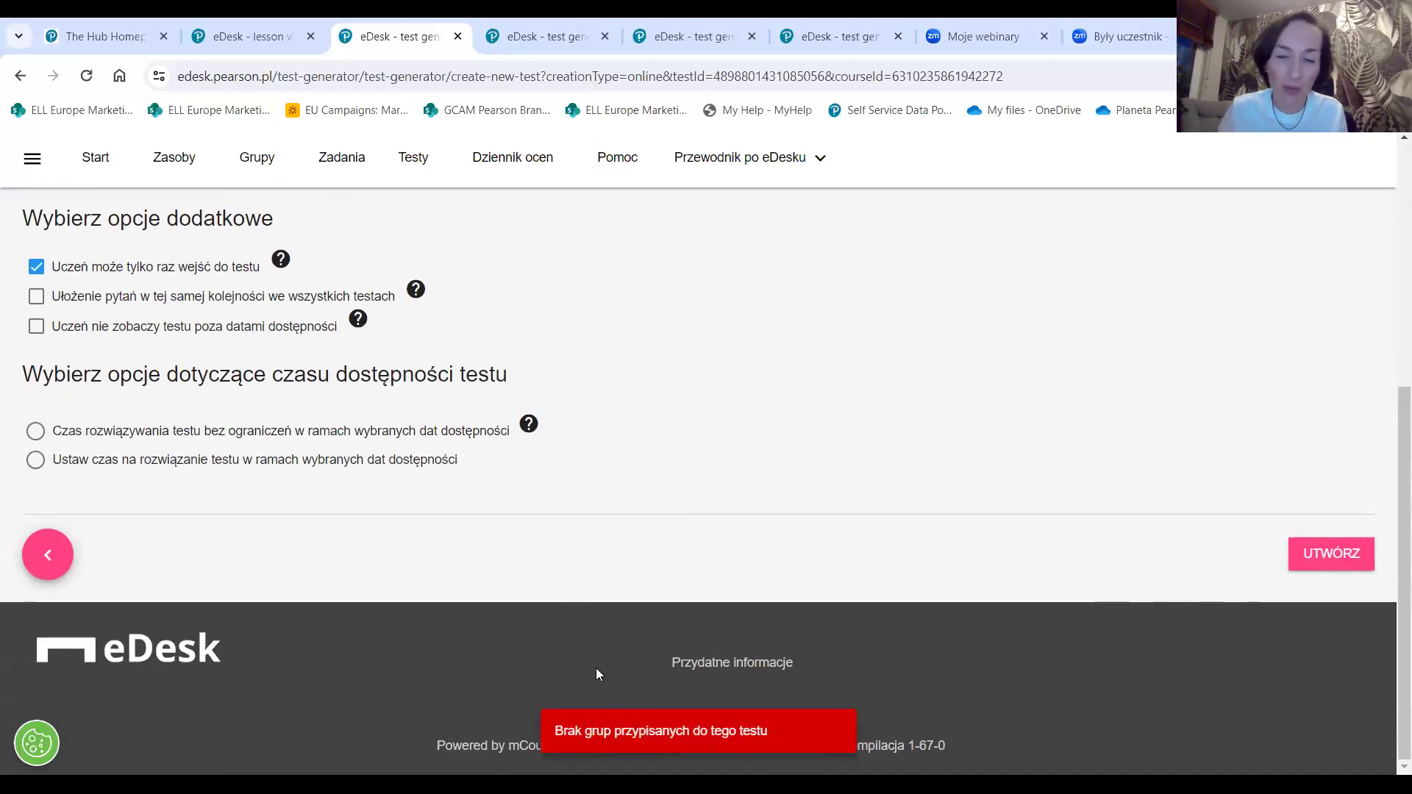
Step: Leave the test being created and return to the list of courses in the test bank
scroll(1209, 444, "up", 5)
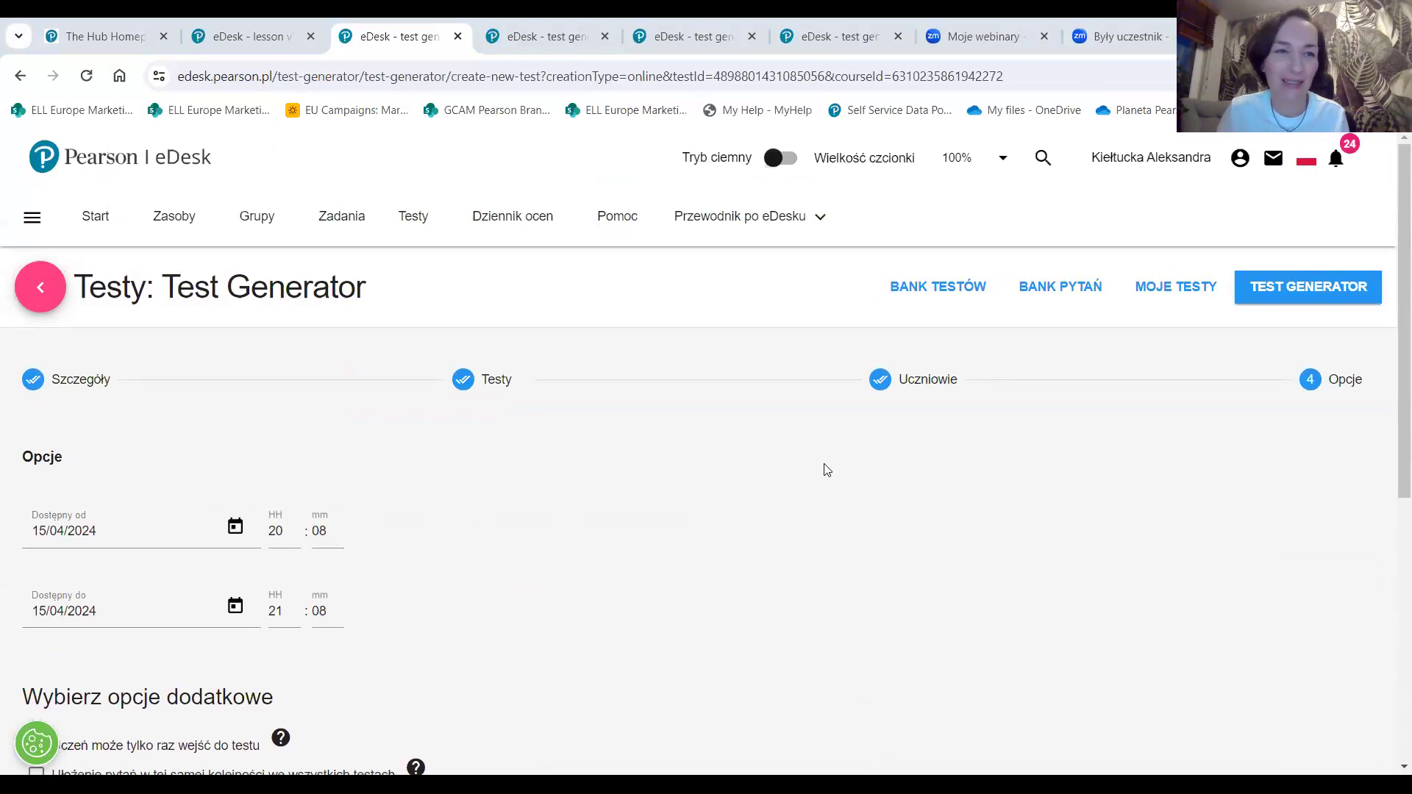
scroll(827, 470, "down", 2)
scroll(827, 470, "up", 2)
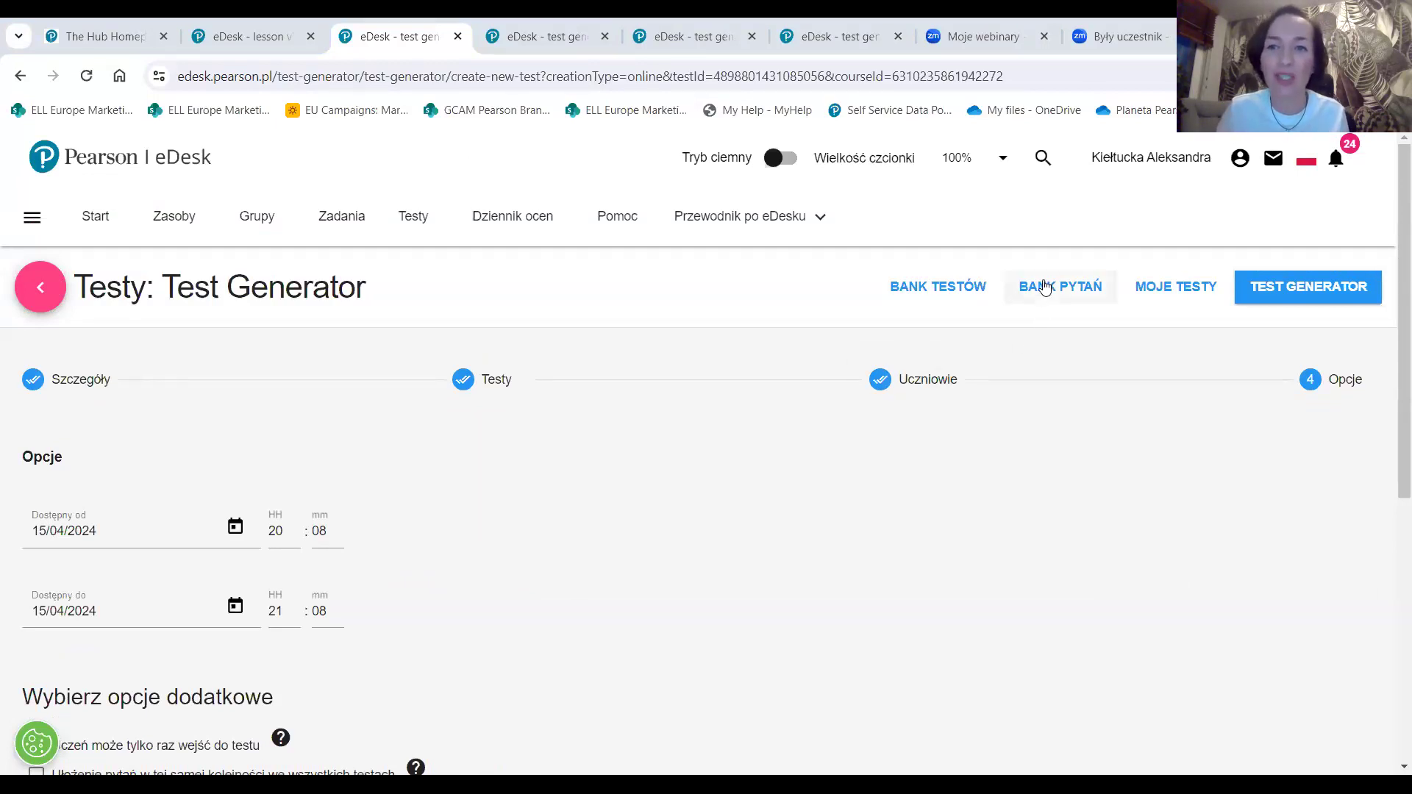
left_click(927, 292)
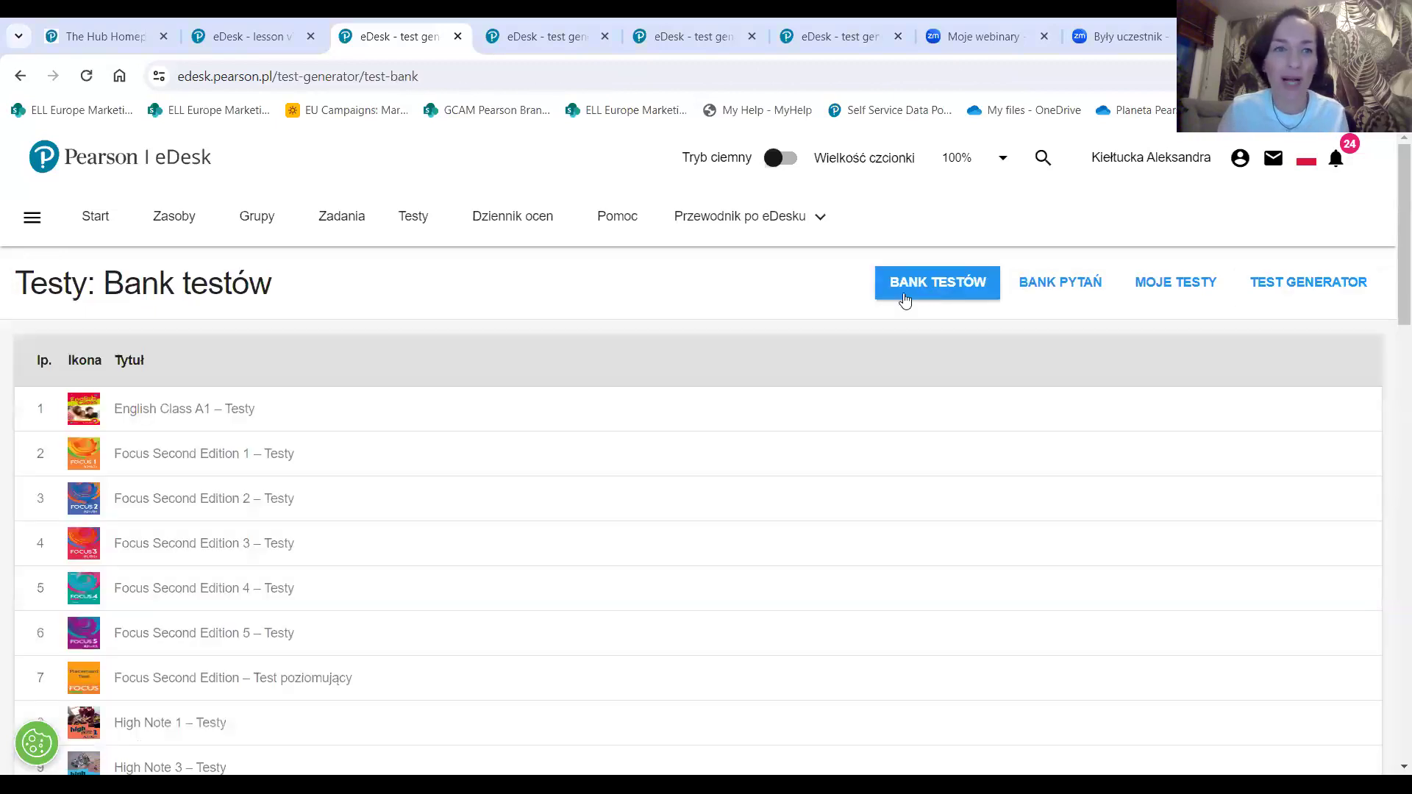
scroll(474, 384, "down", 2)
scroll(603, 395, "up", 2)
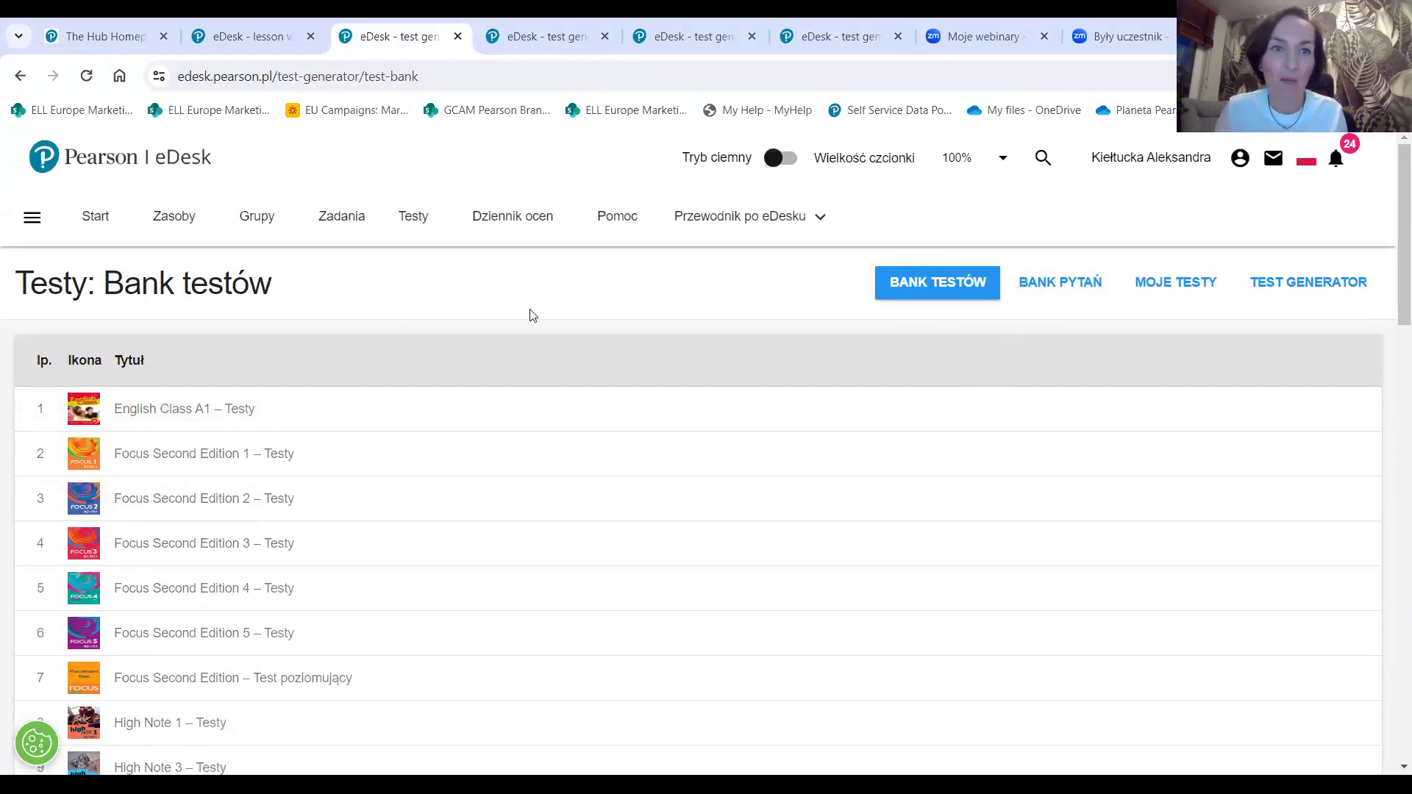
Step: Open the question bank (Bank pytań) and choose High Note 4 – Testy as the course filter
left_click(1072, 287)
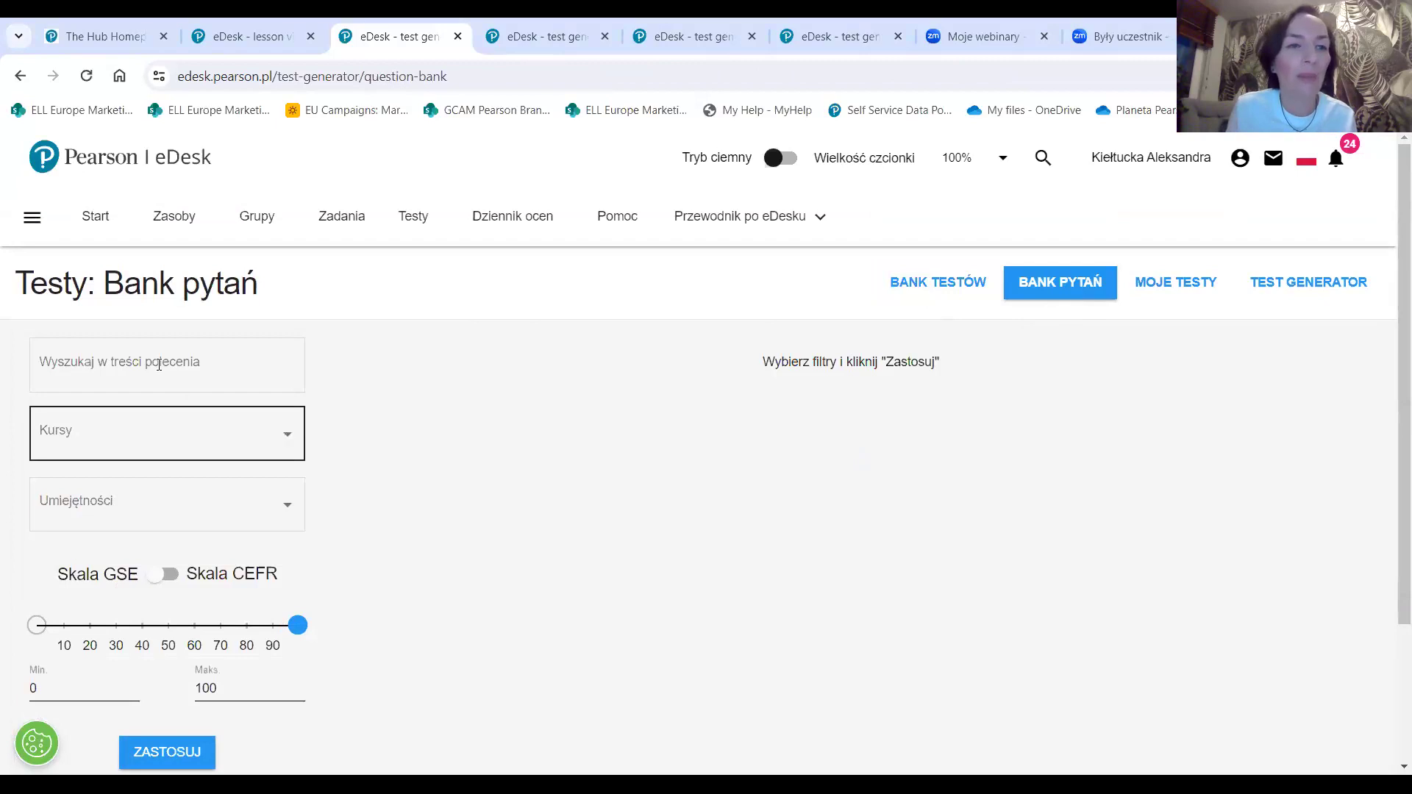
left_click(85, 363)
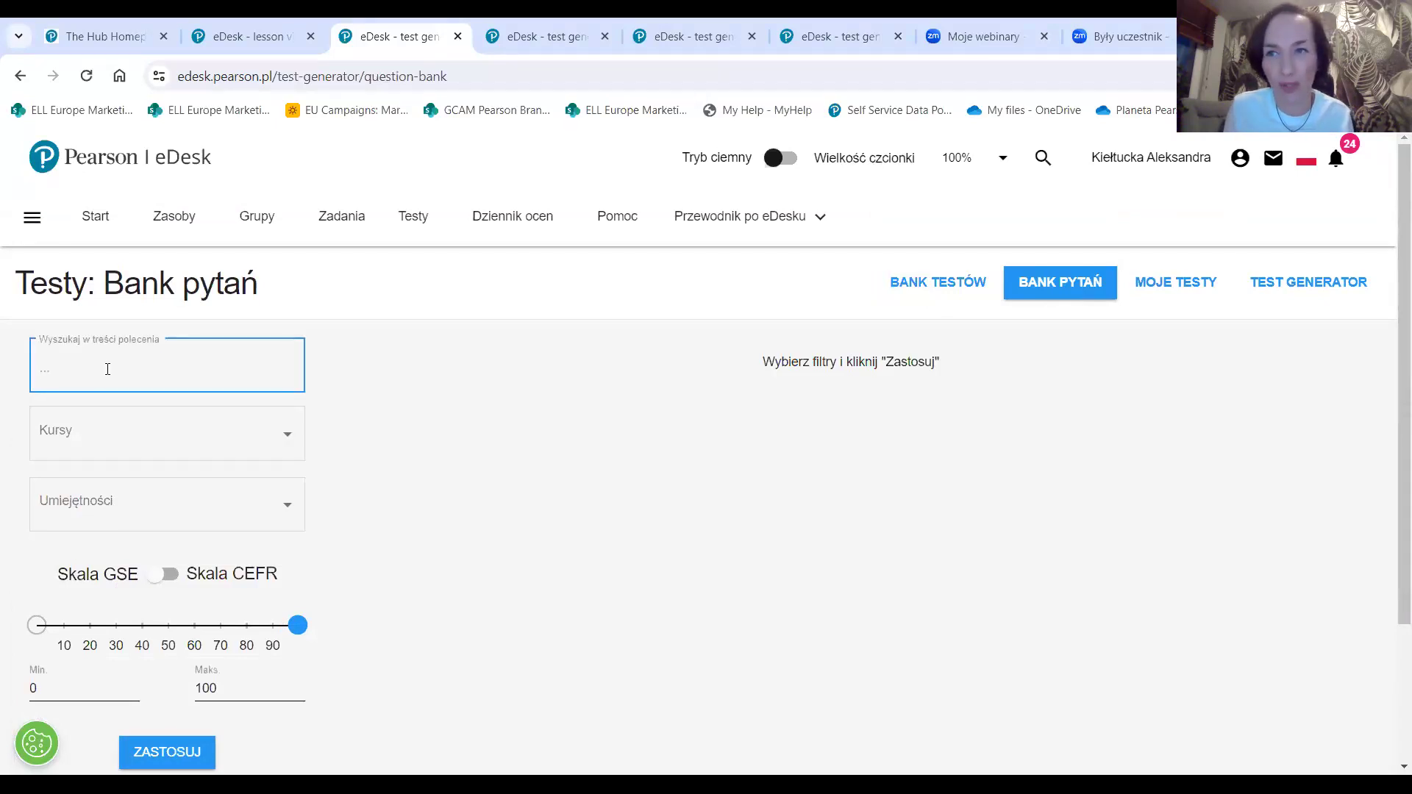
left_click(287, 444)
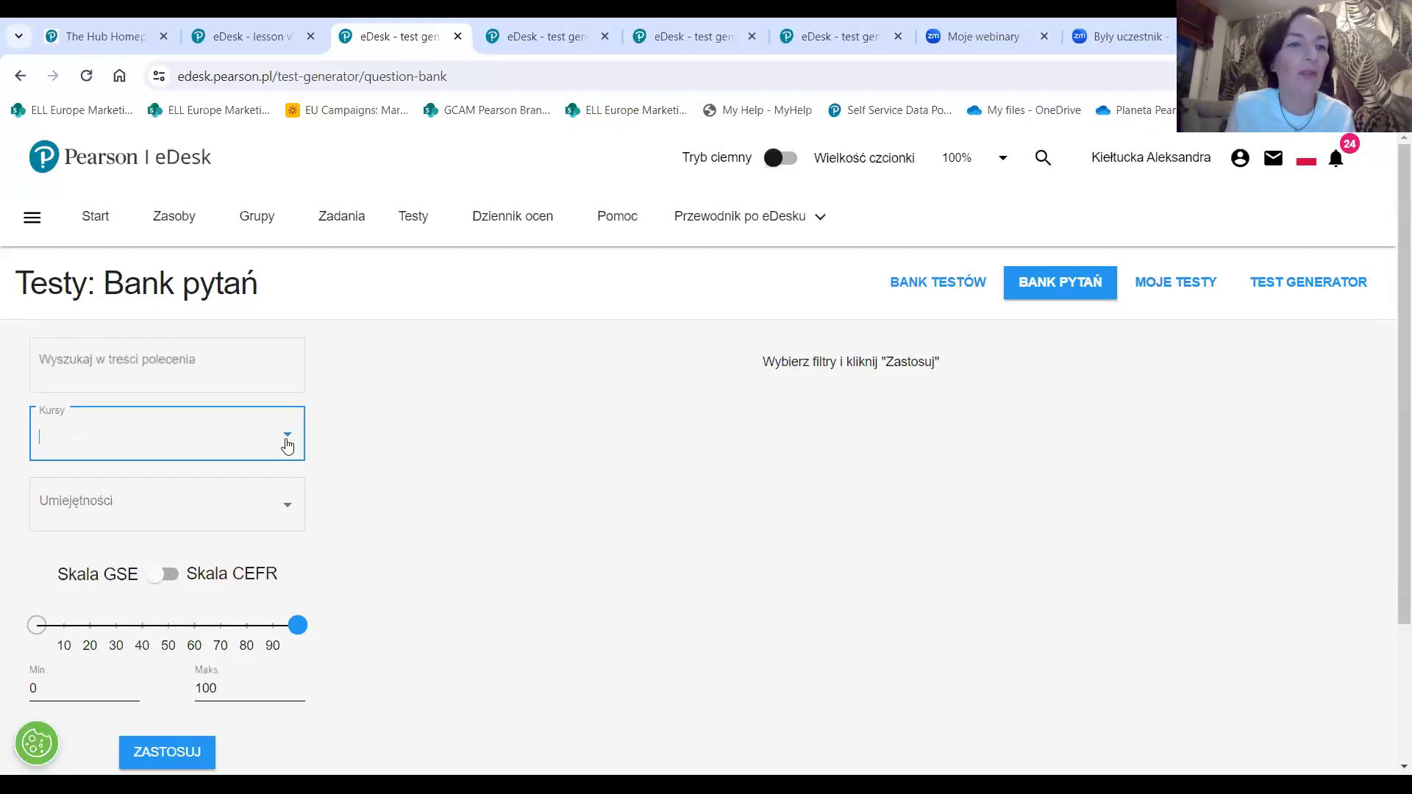
left_click(286, 441)
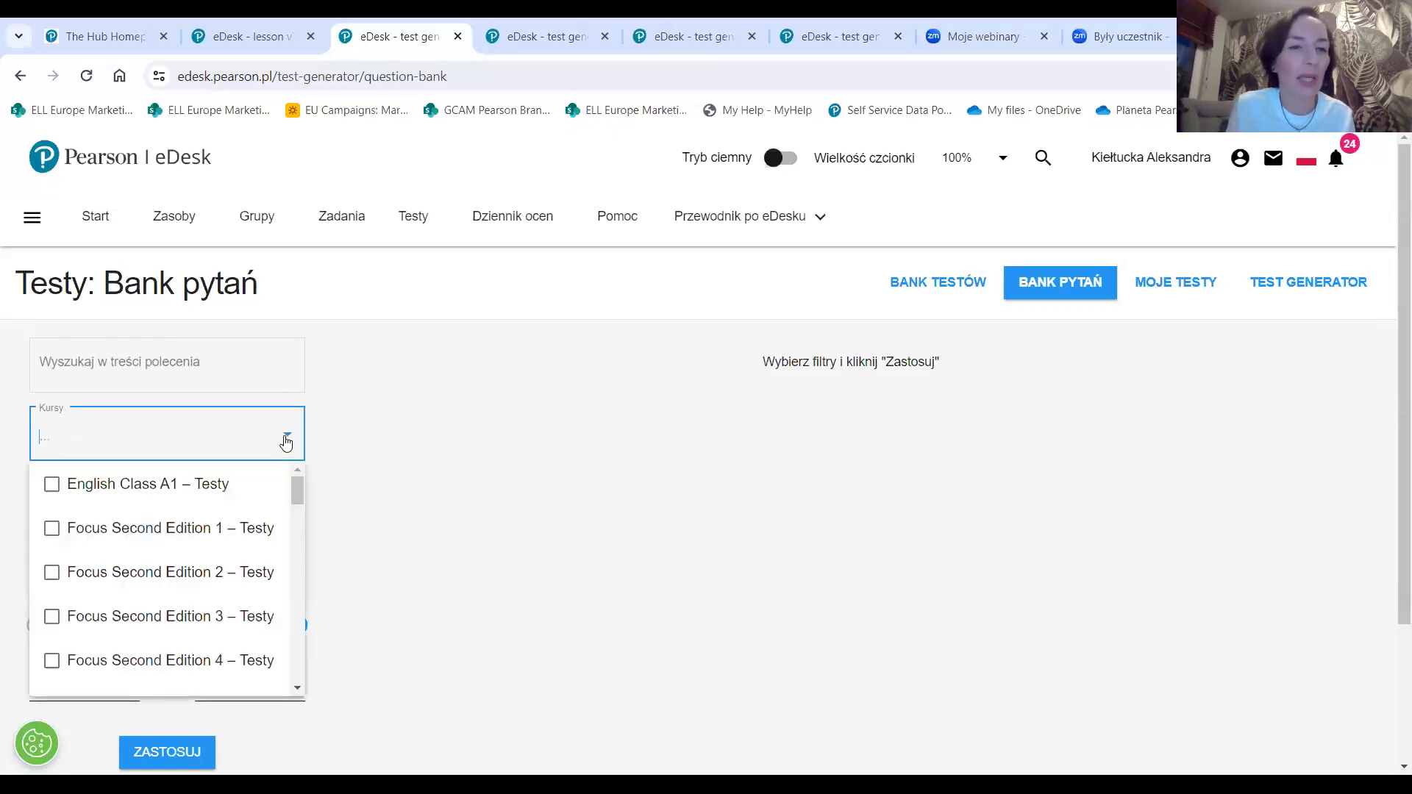
scroll(221, 516, "down", 3)
scroll(217, 507, "up", 1)
scroll(219, 515, "down", 3)
left_click(217, 516)
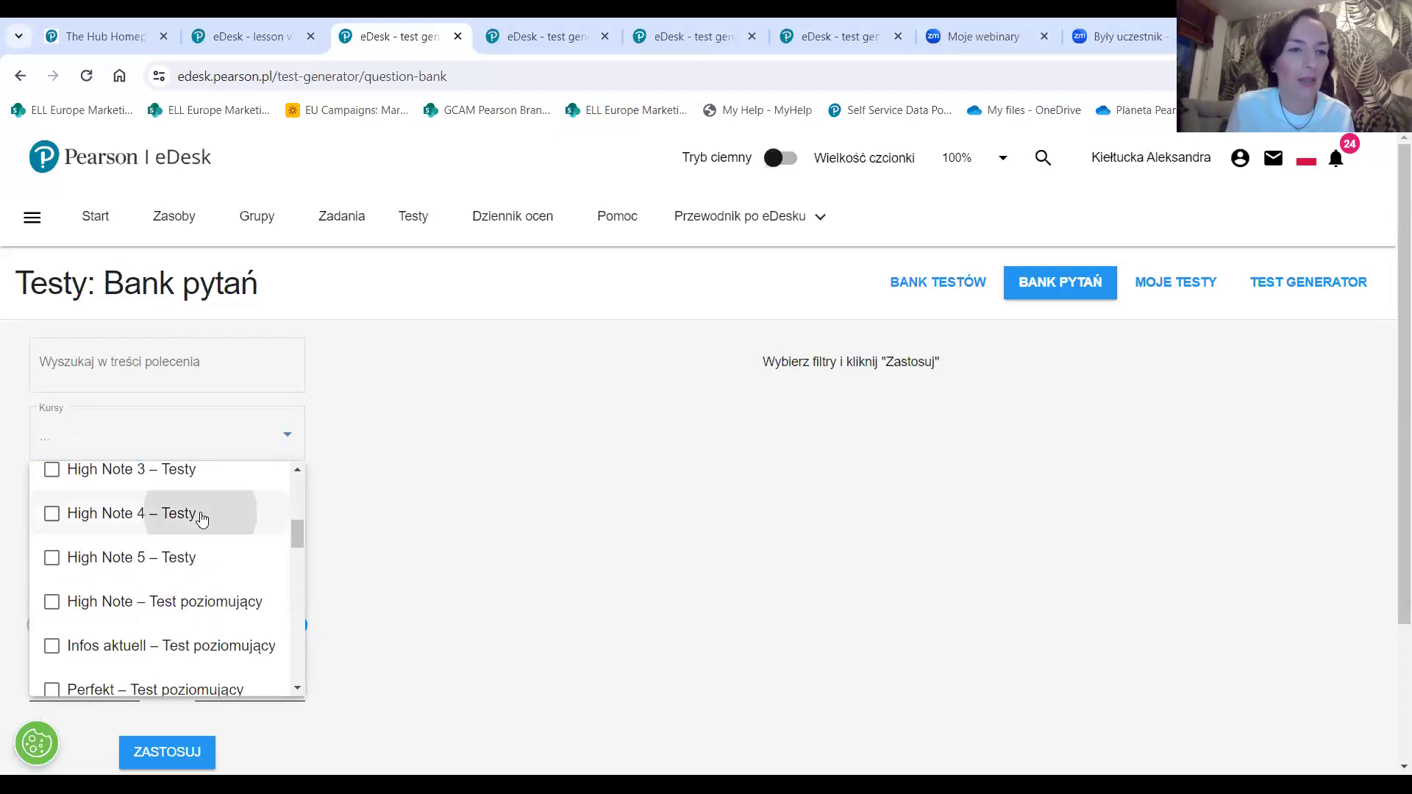
left_click(464, 461)
Step: Add Reading as the skill filter and apply the filters to the question bank
scroll(451, 466, "down", 2)
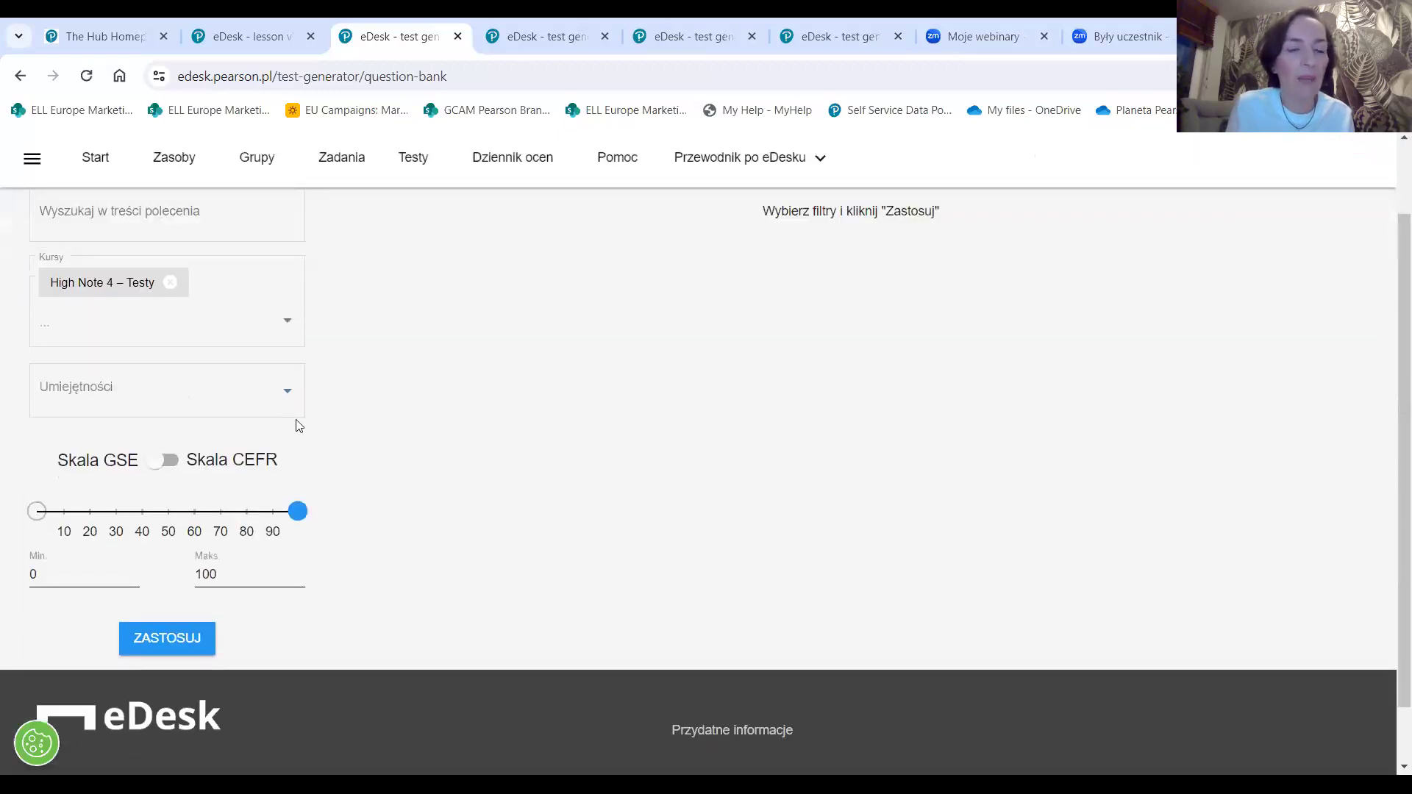
left_click(286, 396)
left_click(286, 398)
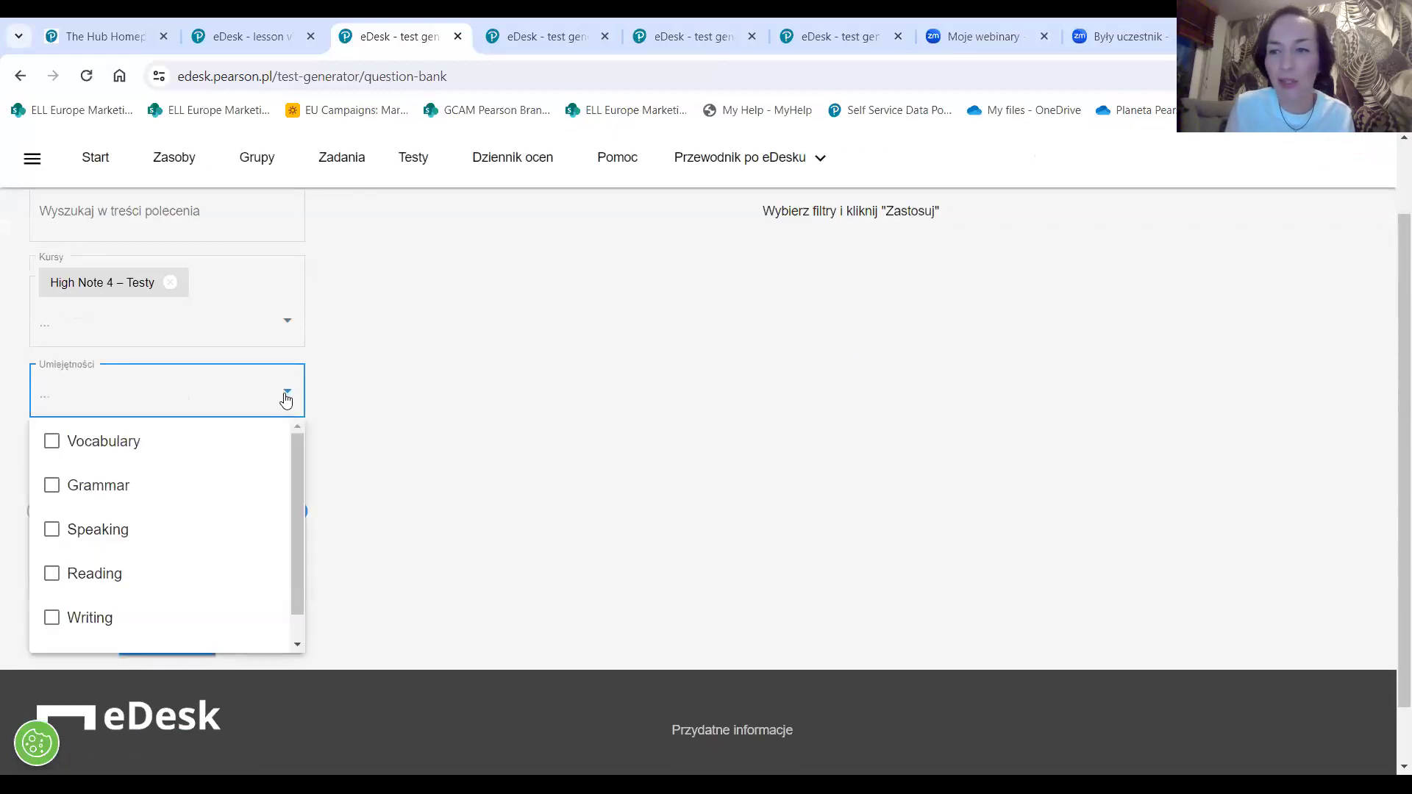
left_click(125, 580)
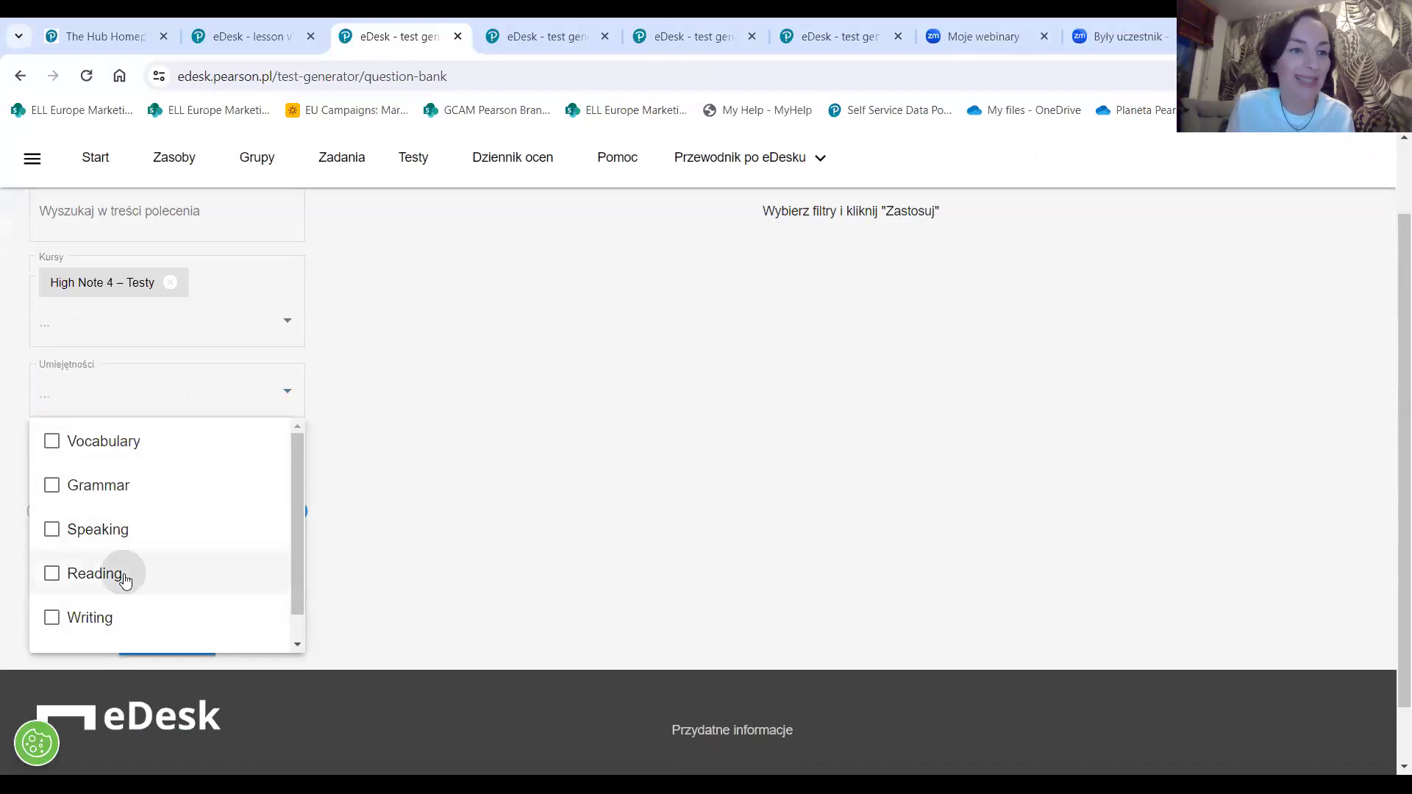
left_click(447, 521)
scroll(420, 481, "down", 1)
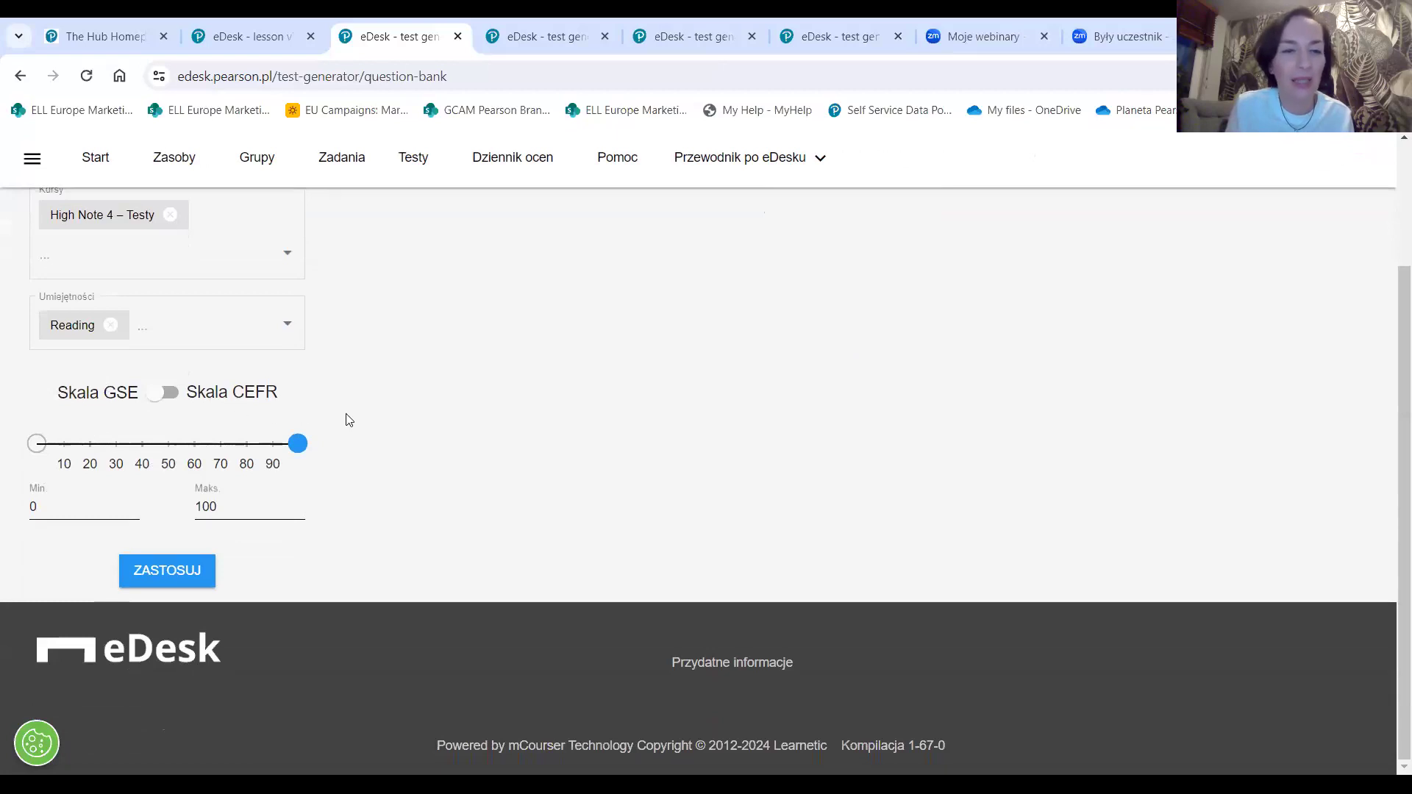
scroll(346, 417, "up", 1)
left_click(194, 662)
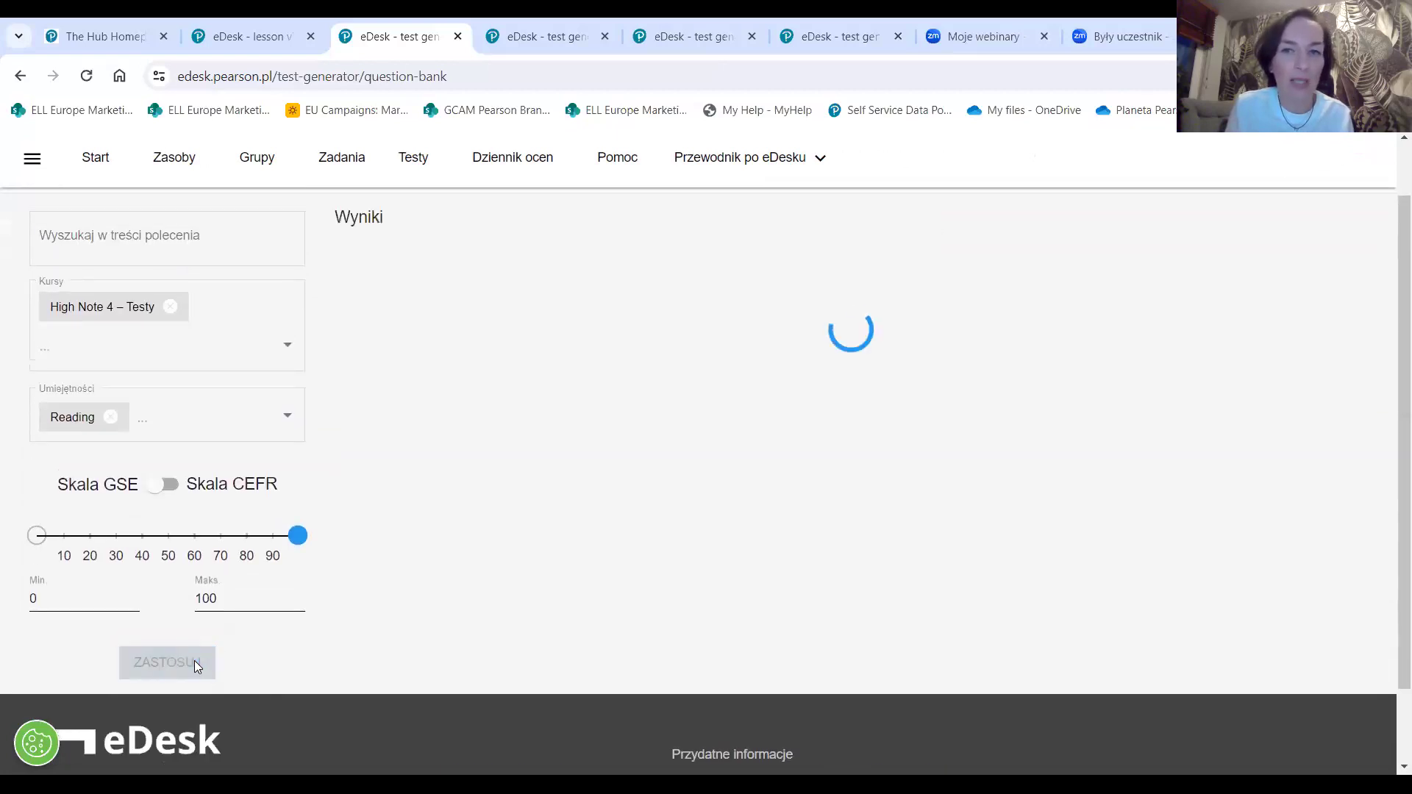
Step: Remove the High Note 4 – Testy course filter and search again for Reading questions only
scroll(227, 548, "up", 2)
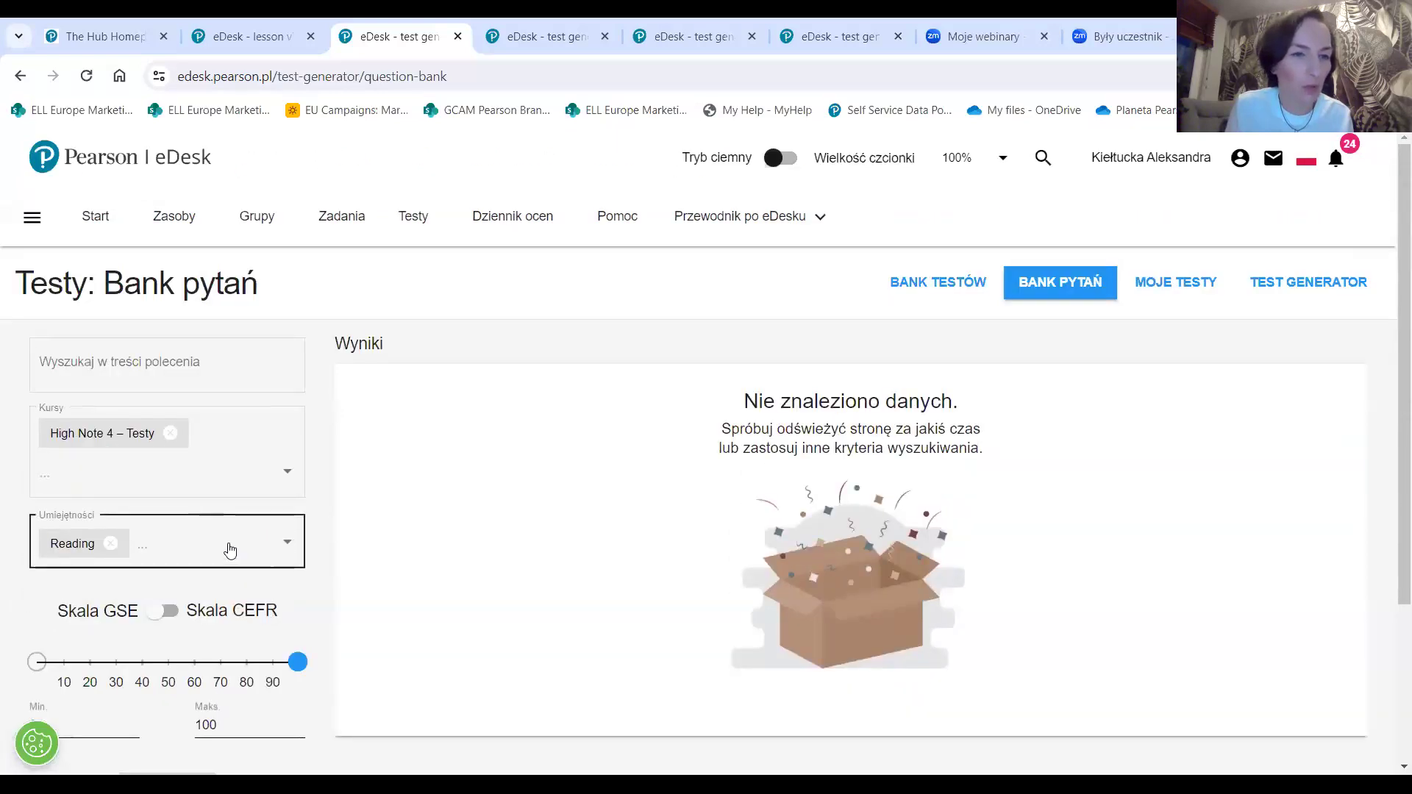
left_click(287, 475)
left_click(170, 432)
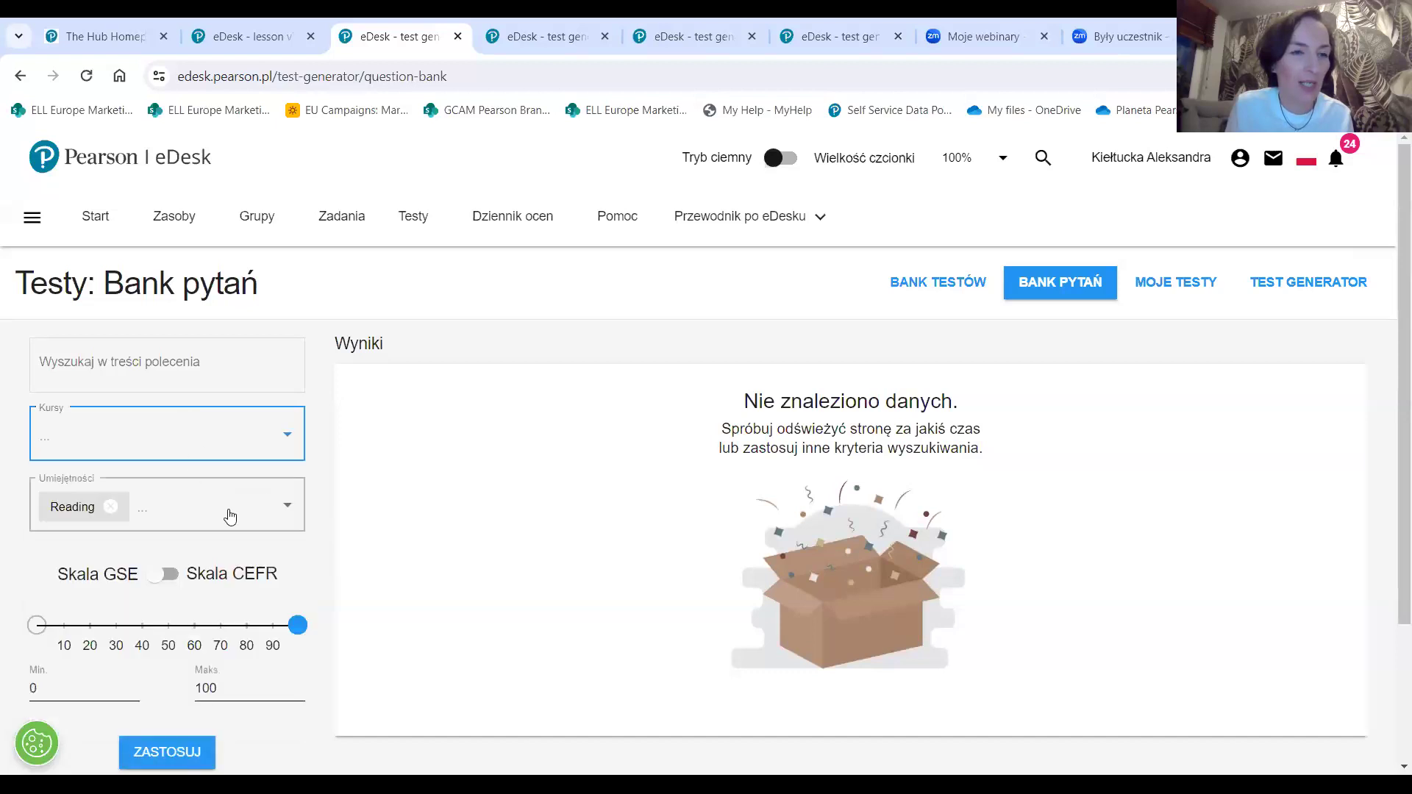
left_click(175, 750)
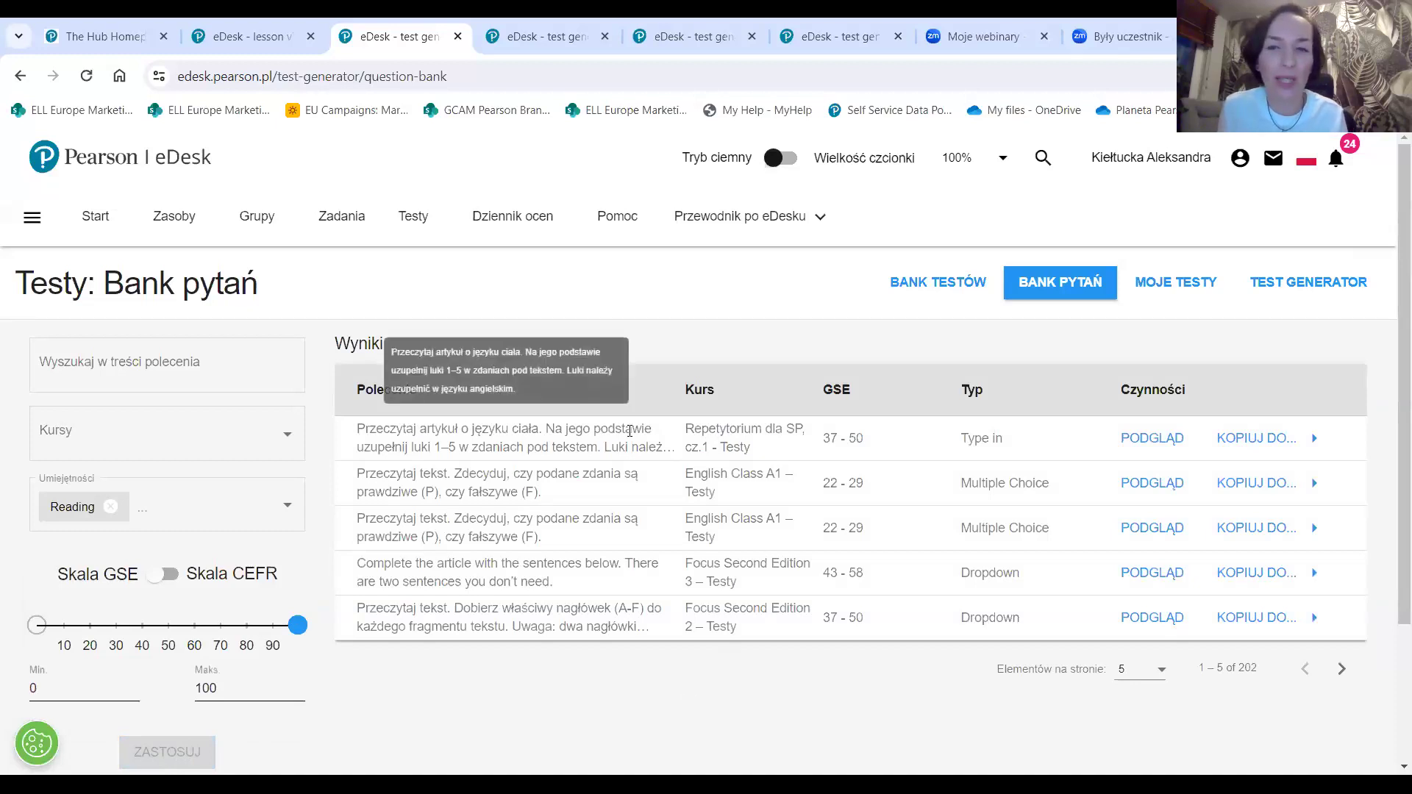
Step: Look through the listed Reading questions, checking their courses, GSE ranges, types and available actions
scroll(632, 439, "down", 2)
scroll(634, 439, "down", 1)
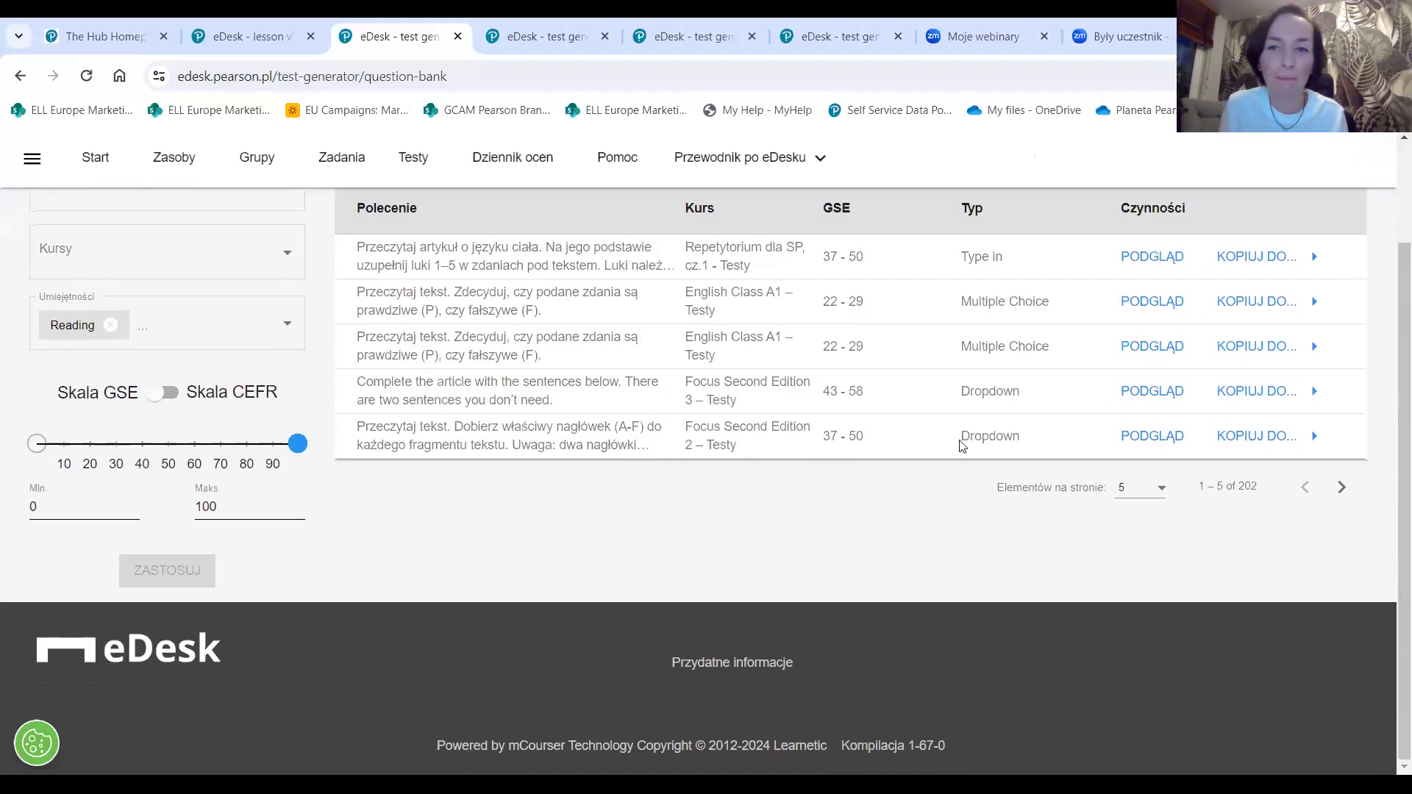
scroll(575, 469, "up", 1)
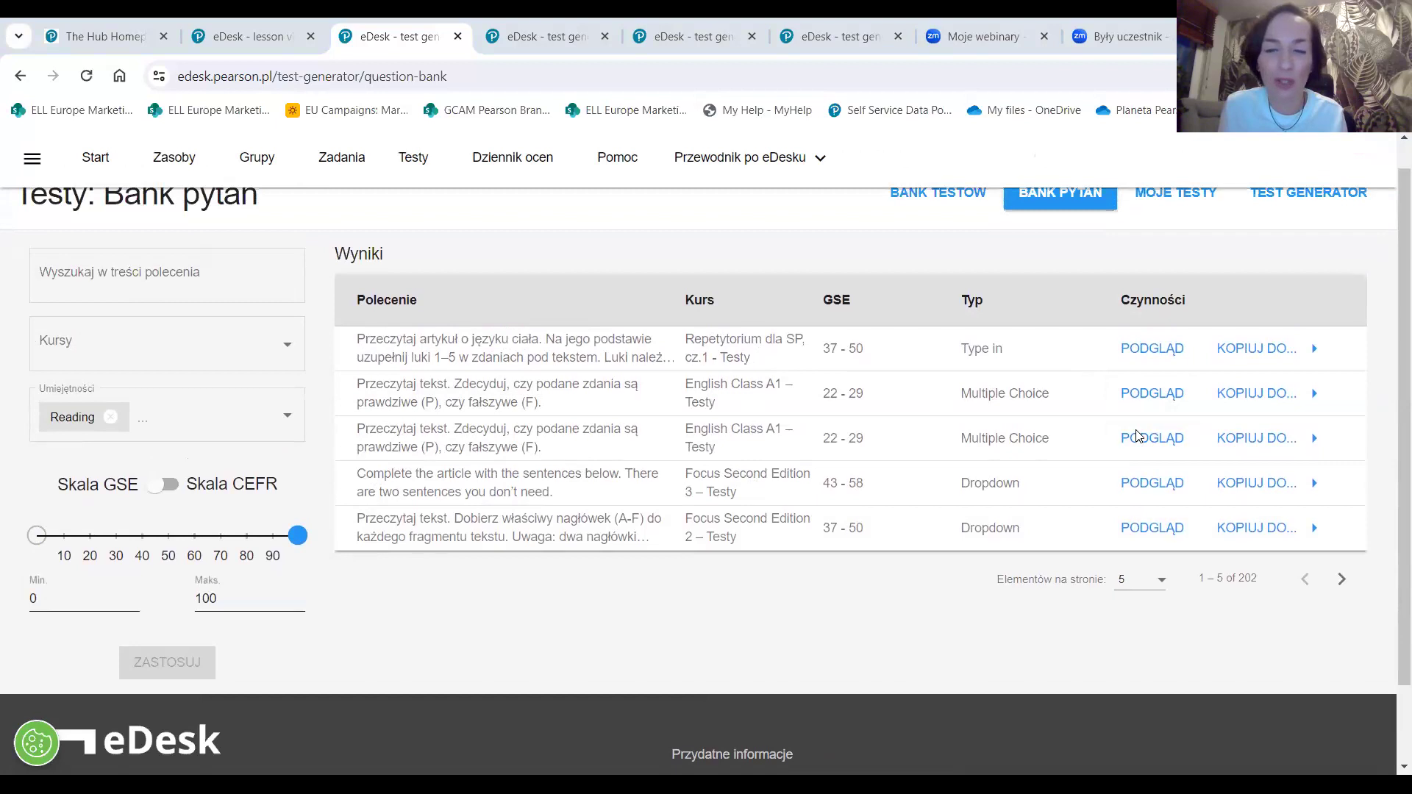
scroll(1150, 554, "down", 2)
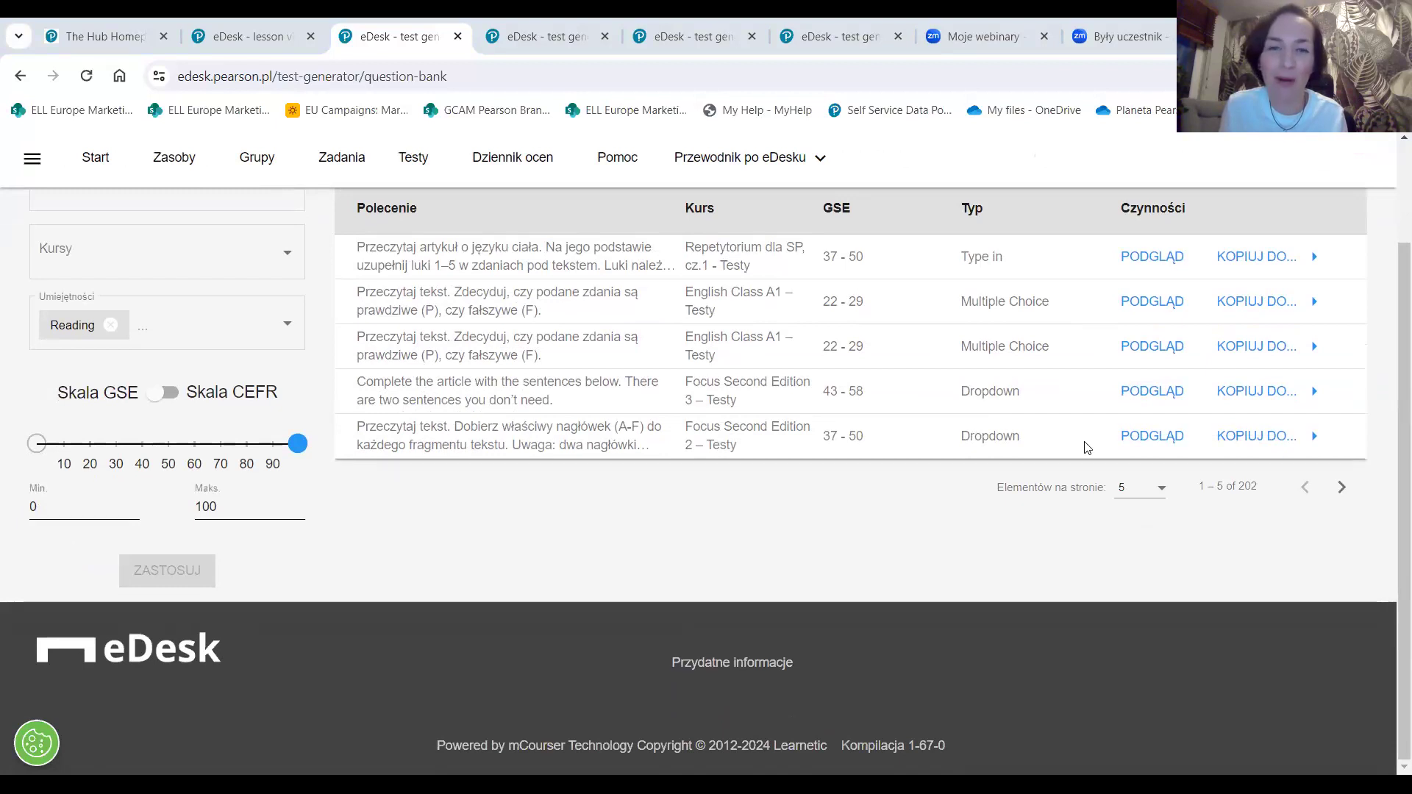
scroll(762, 468, "up", 3)
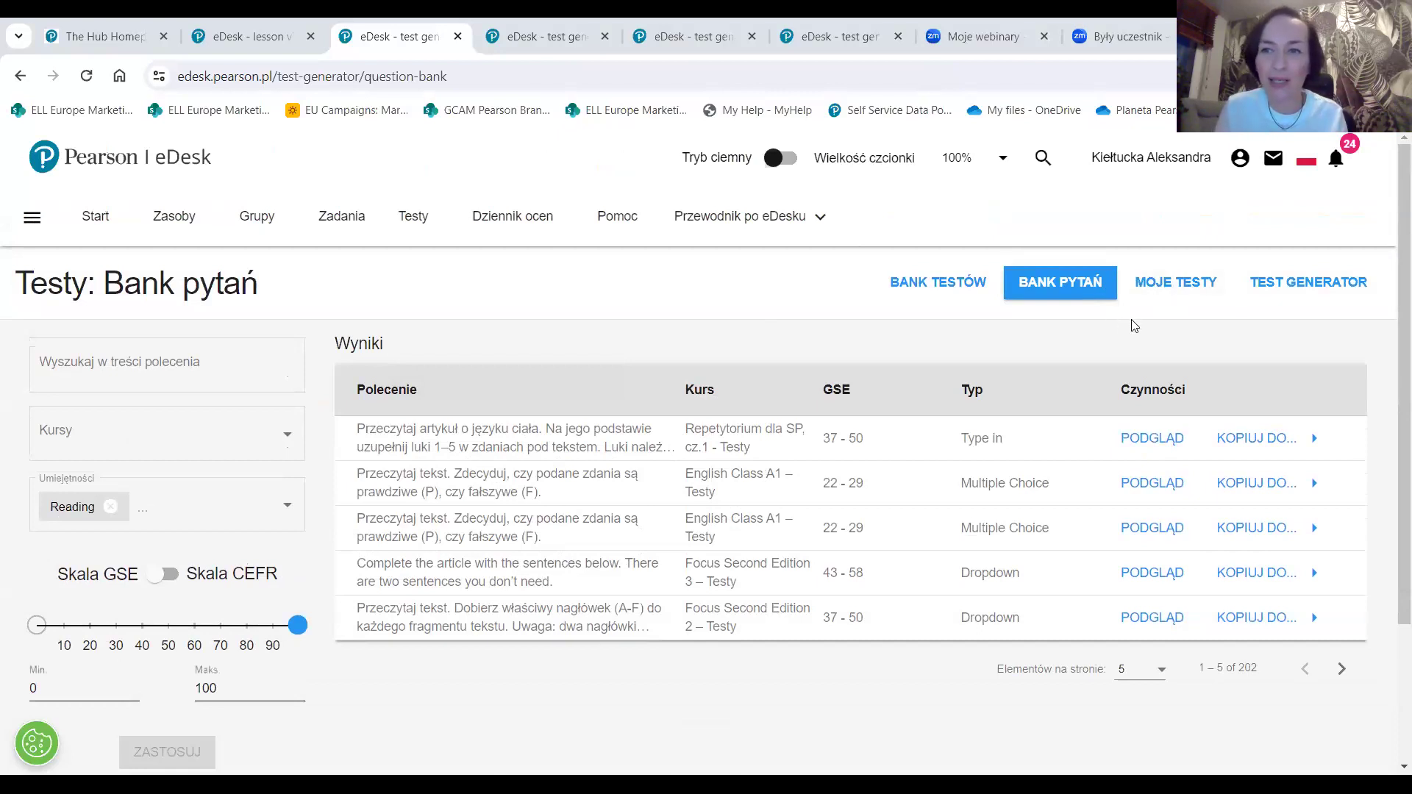
scroll(1136, 323, "down", 3)
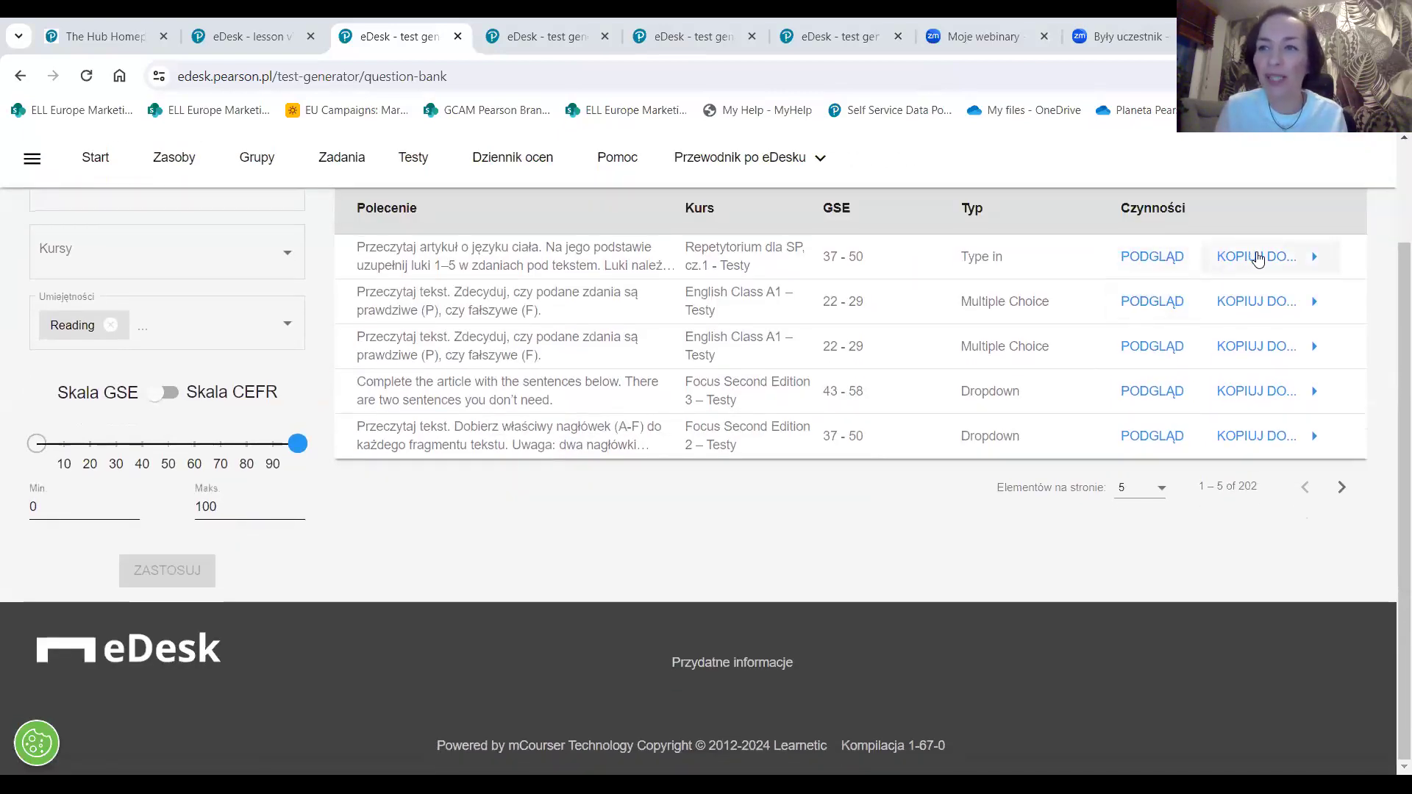
Step: View the own tests that the first Reading question can be copied to, without copying it
left_click(1258, 257)
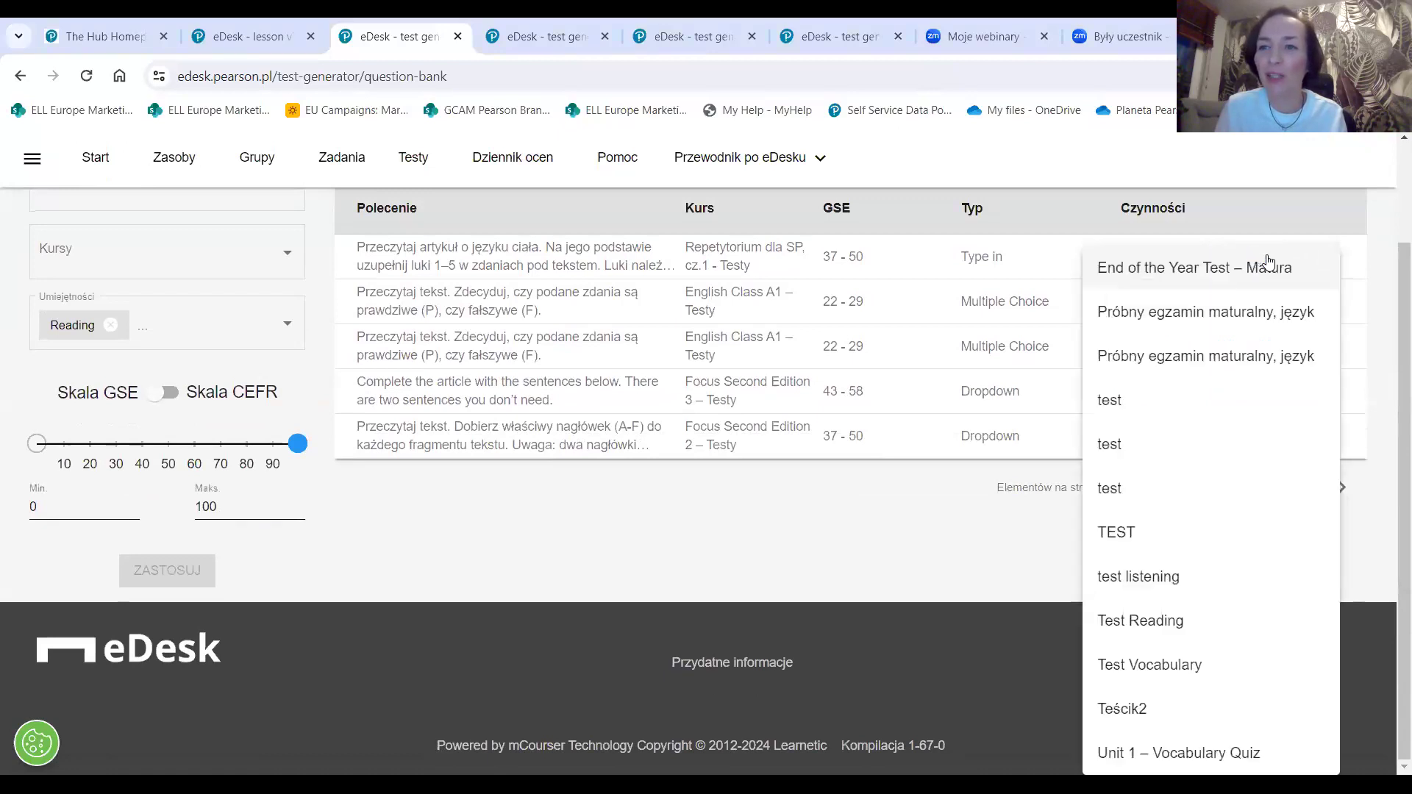
scroll(1265, 264, "up", 1)
scroll(1266, 266, "down", 1)
left_click(1056, 245)
scroll(1112, 279, "up", 2)
scroll(1113, 284, "down", 2)
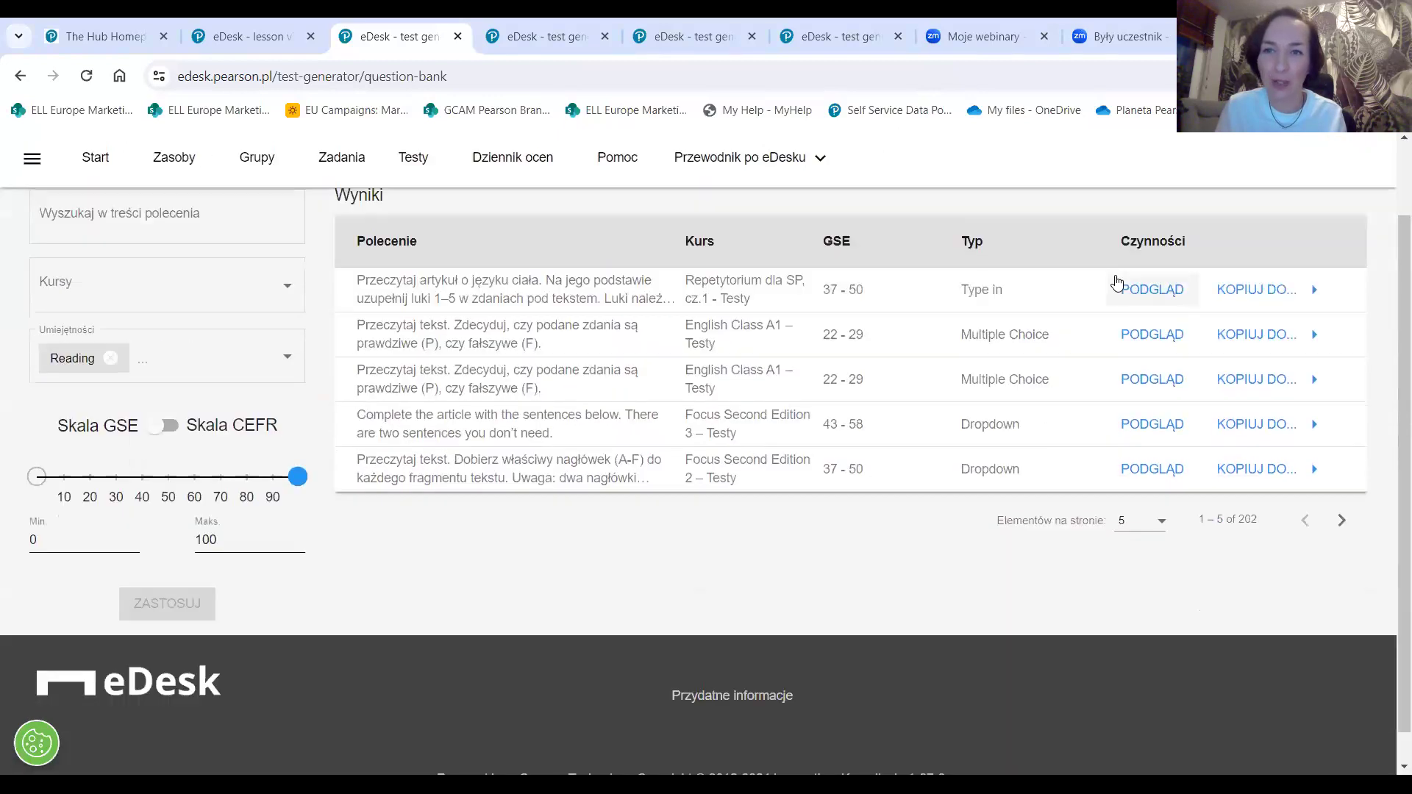
Step: Go to the teacher's own tests (Moje testy) and create a new test named "Test #2"
scroll(1177, 279, "up", 3)
left_click(1179, 294)
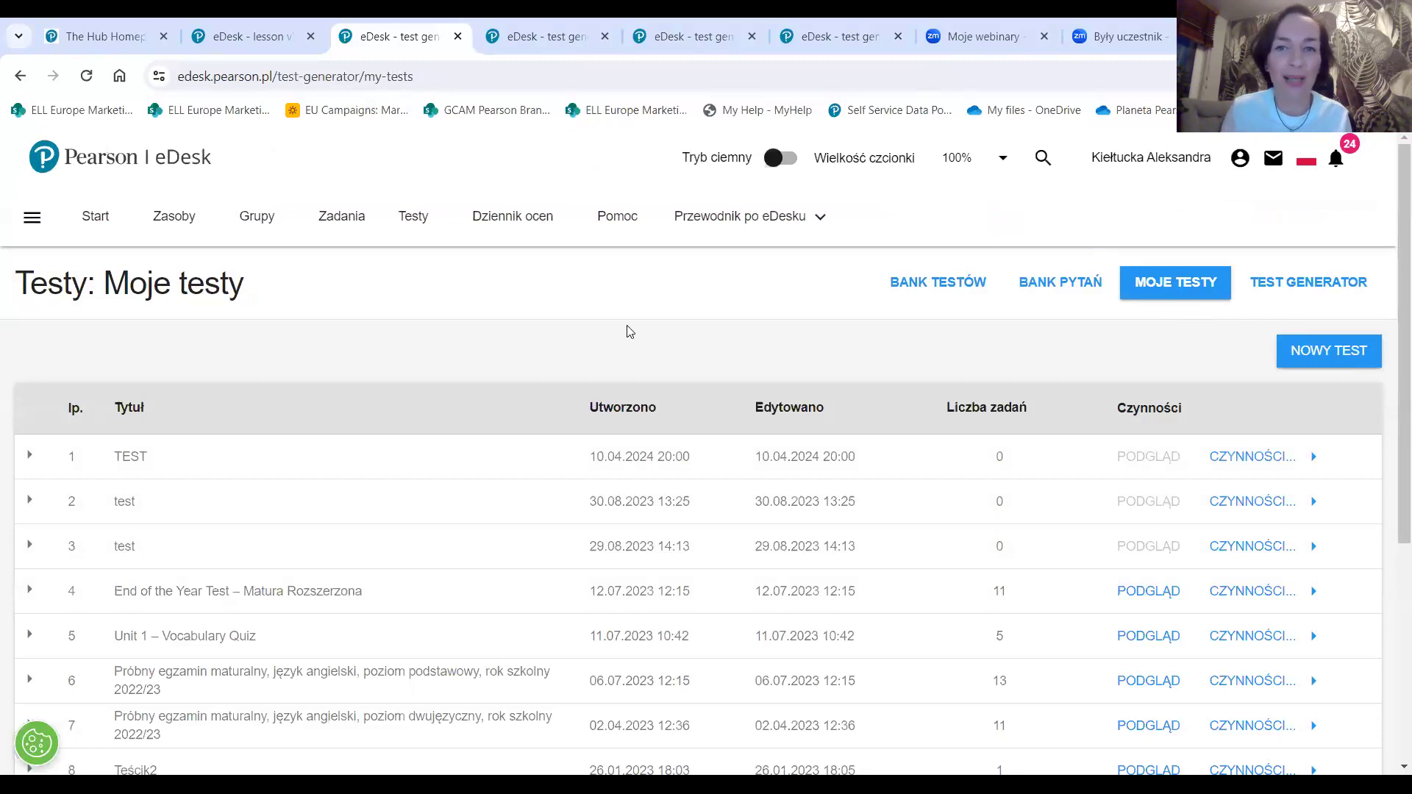
left_click(1336, 355)
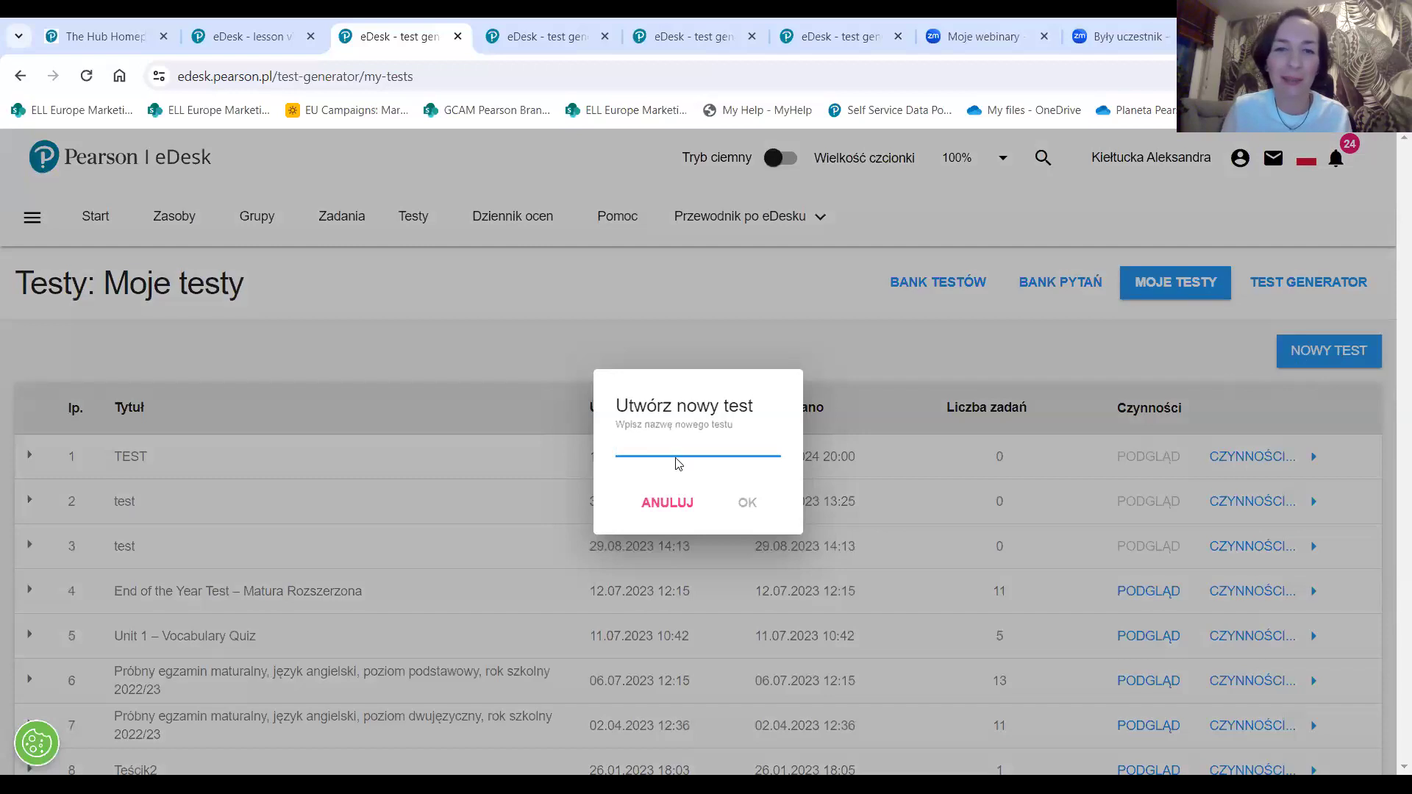
type("Te")
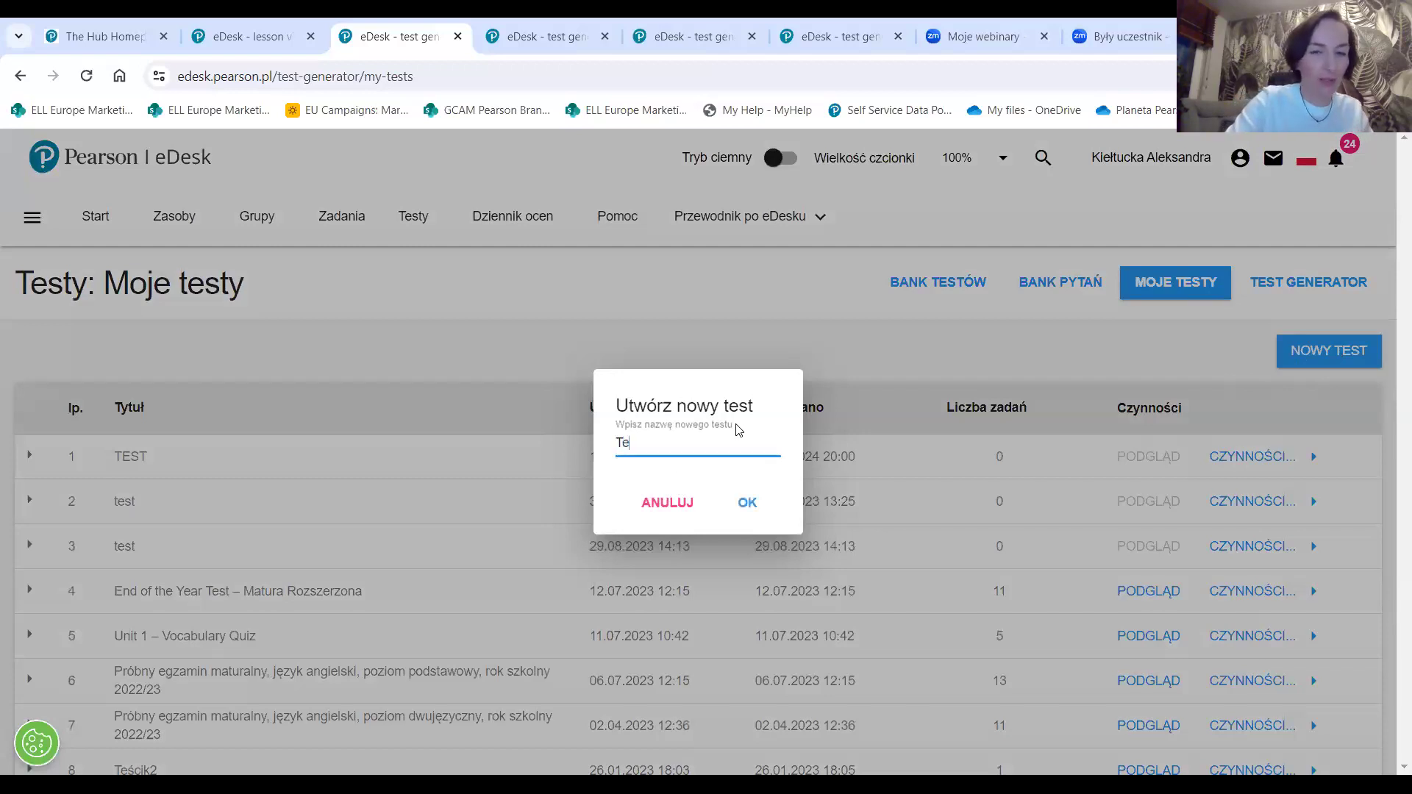
type("st #2")
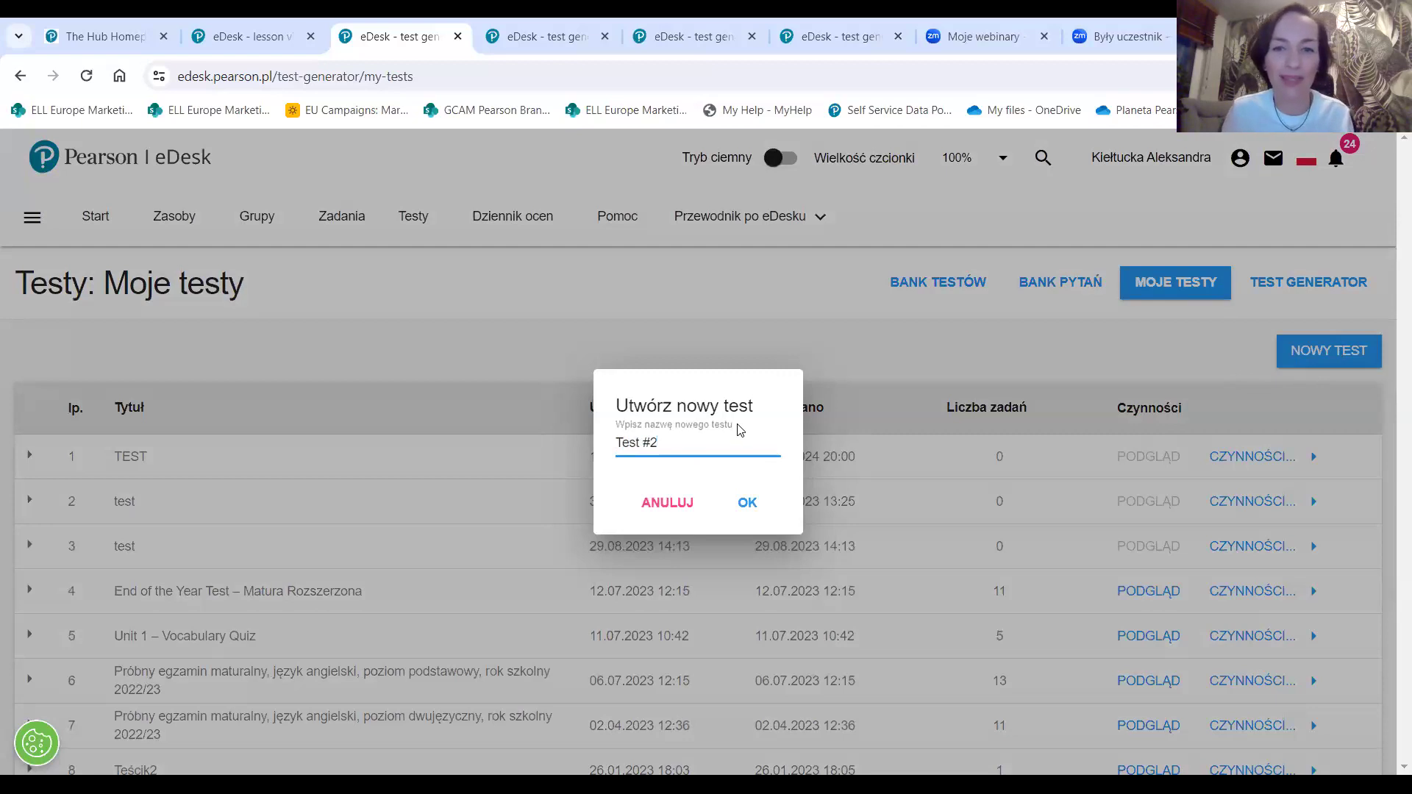
left_click(746, 506)
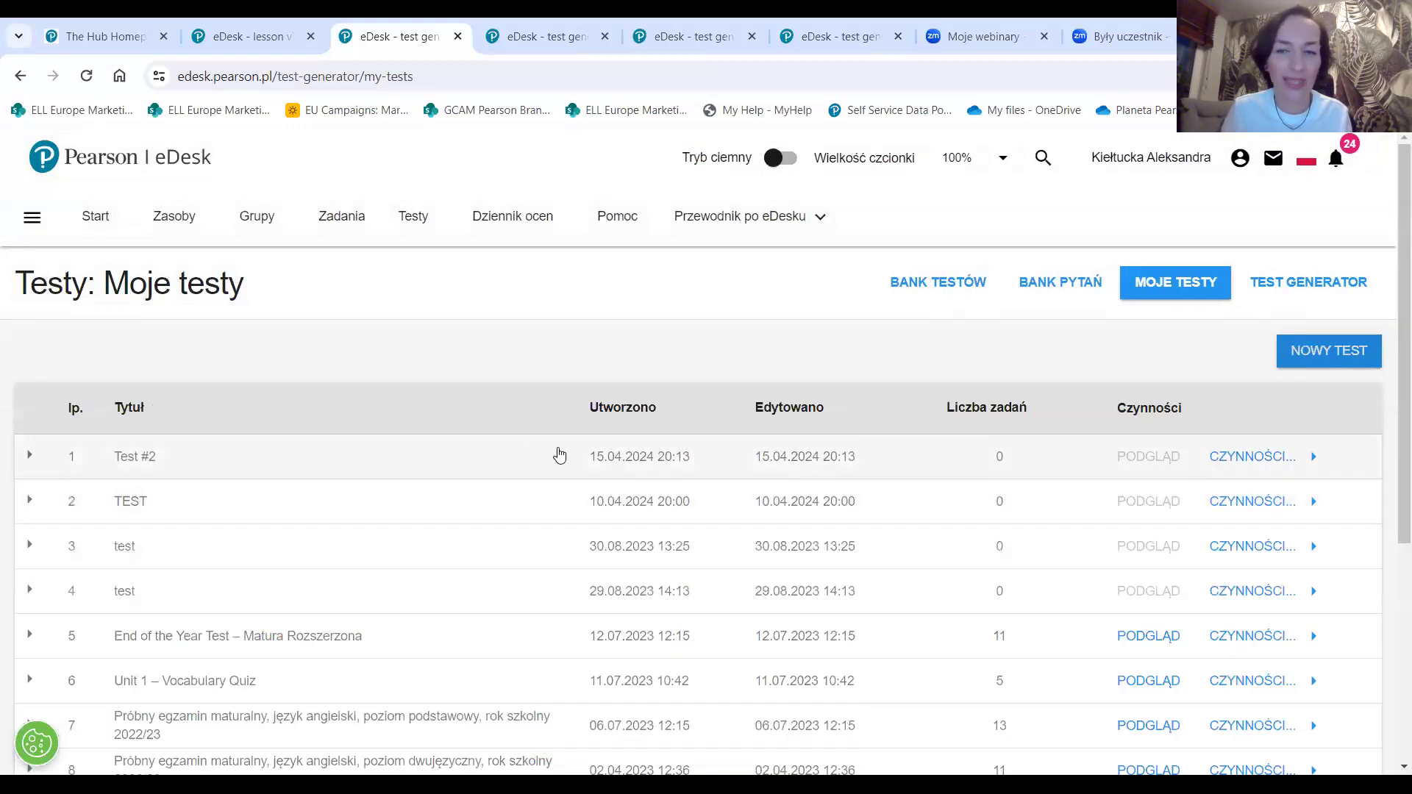
Step: Review the new Test #2 entry in the list of own tests and open it for editing
scroll(1055, 328, "down", 2)
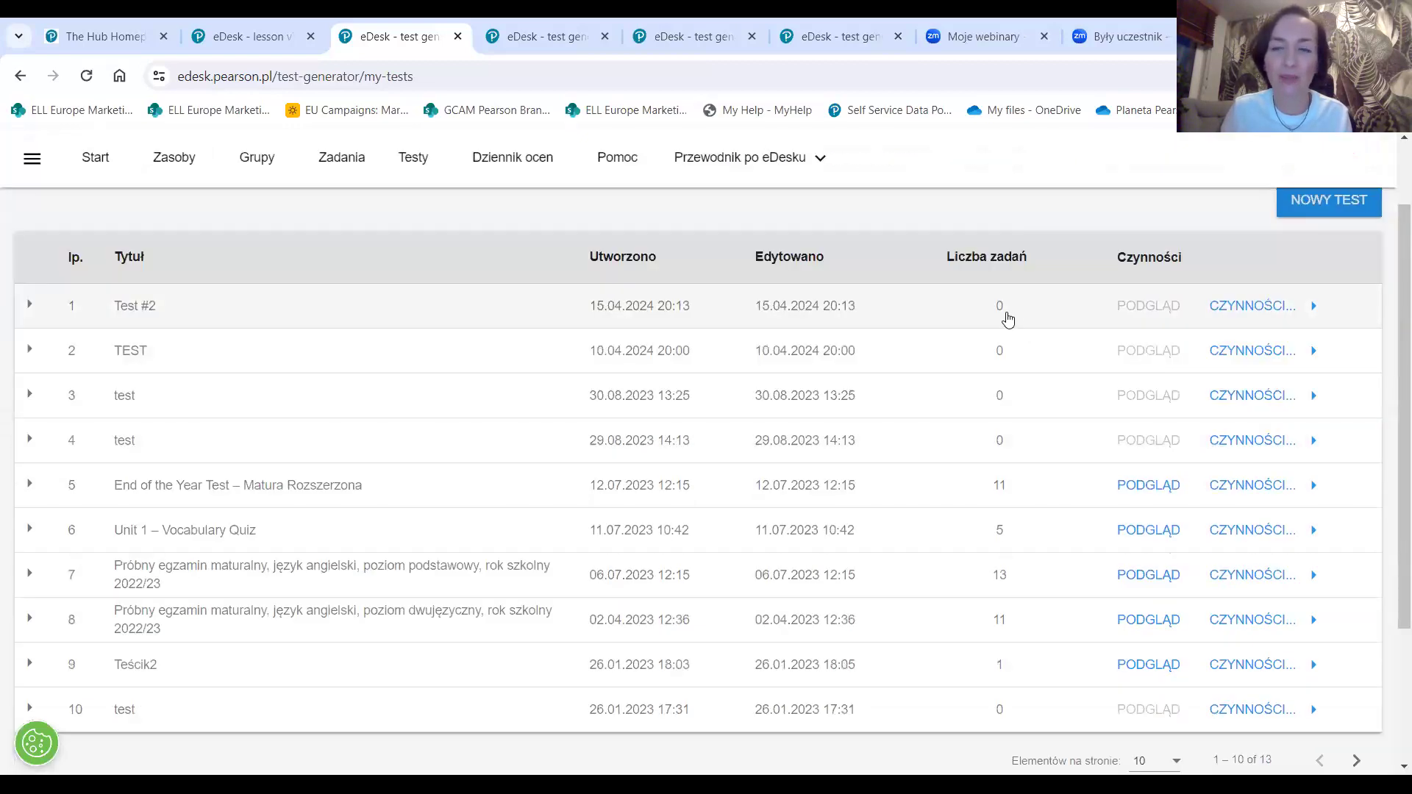
scroll(1006, 318, "up", 2)
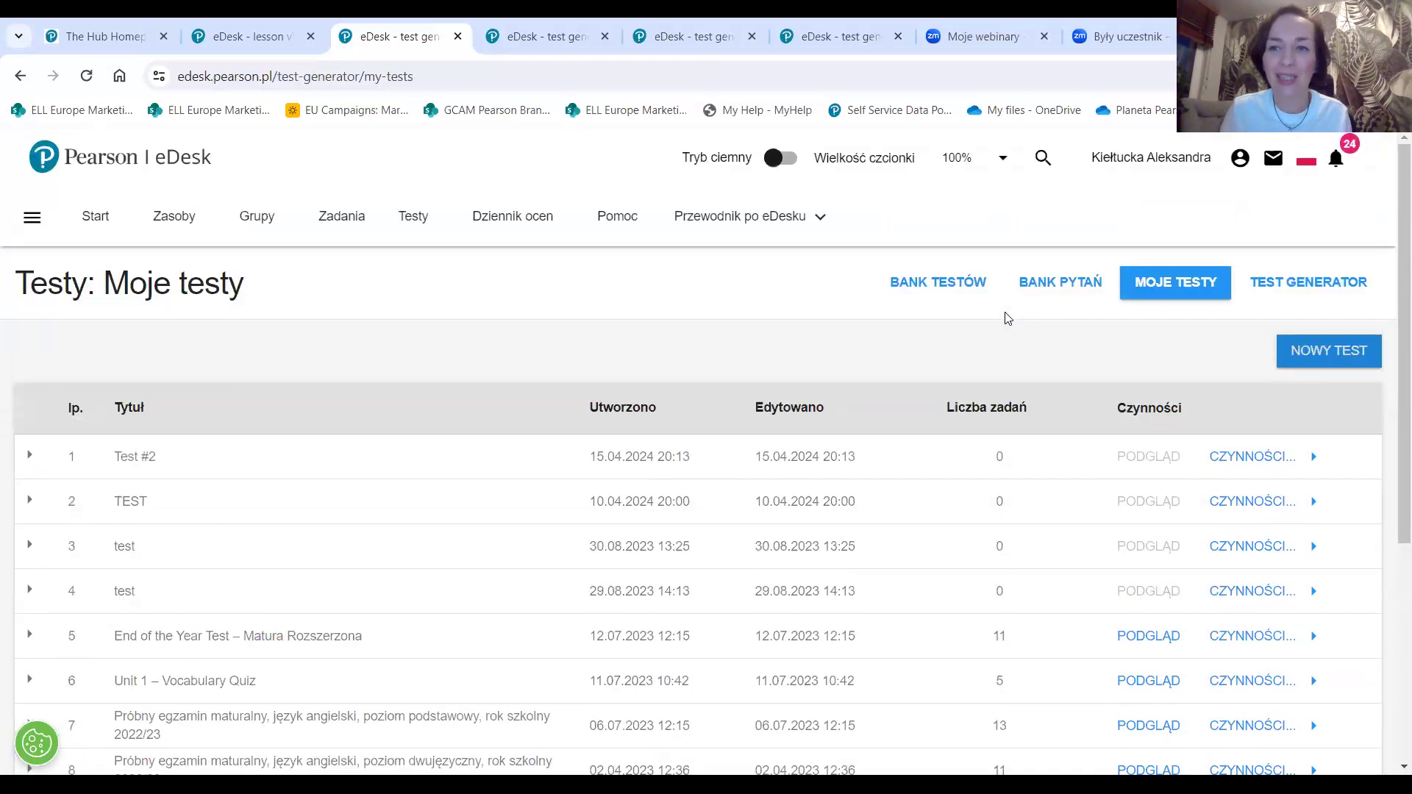
scroll(1004, 316, "down", 3)
scroll(1015, 309, "up", 1)
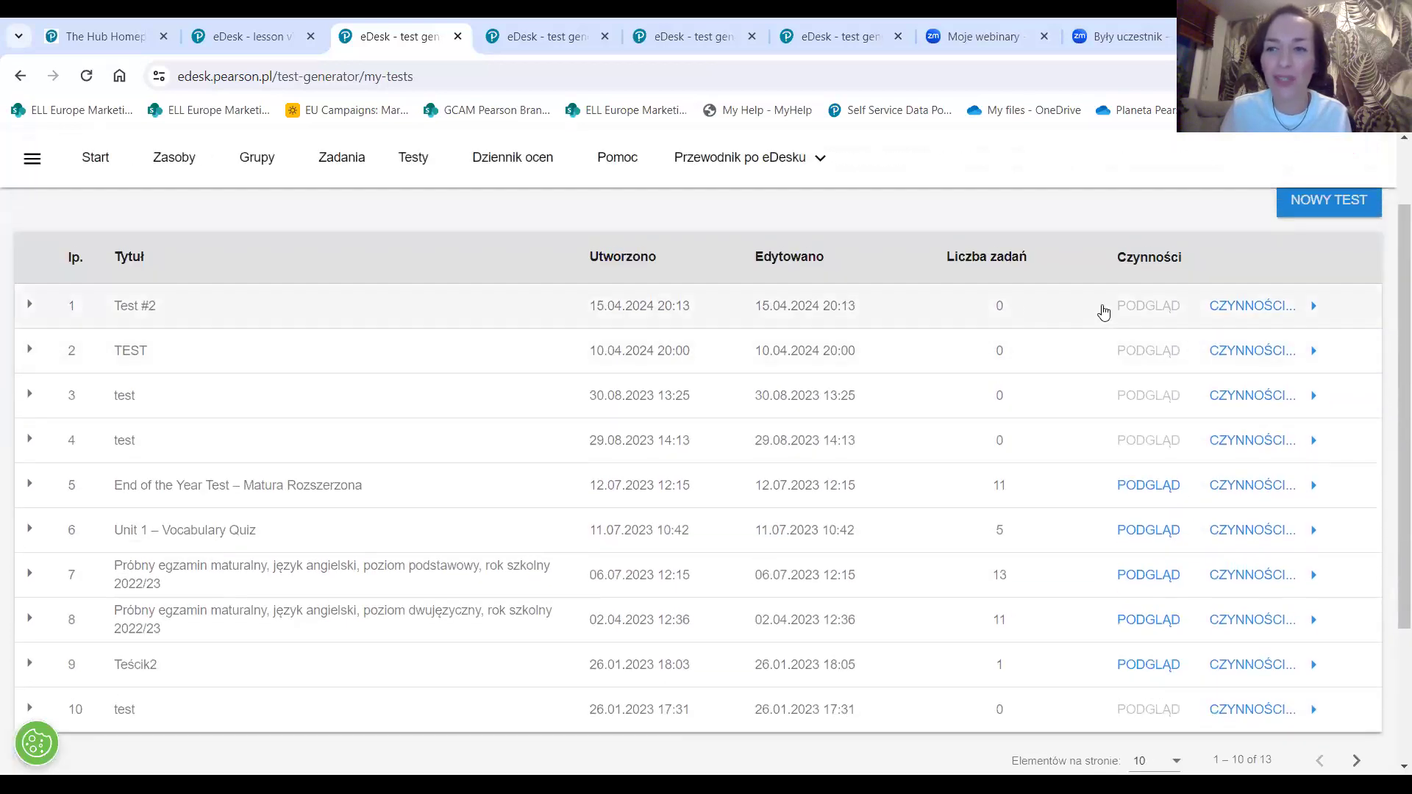
left_click(1250, 307)
scroll(1250, 308, "down", 1)
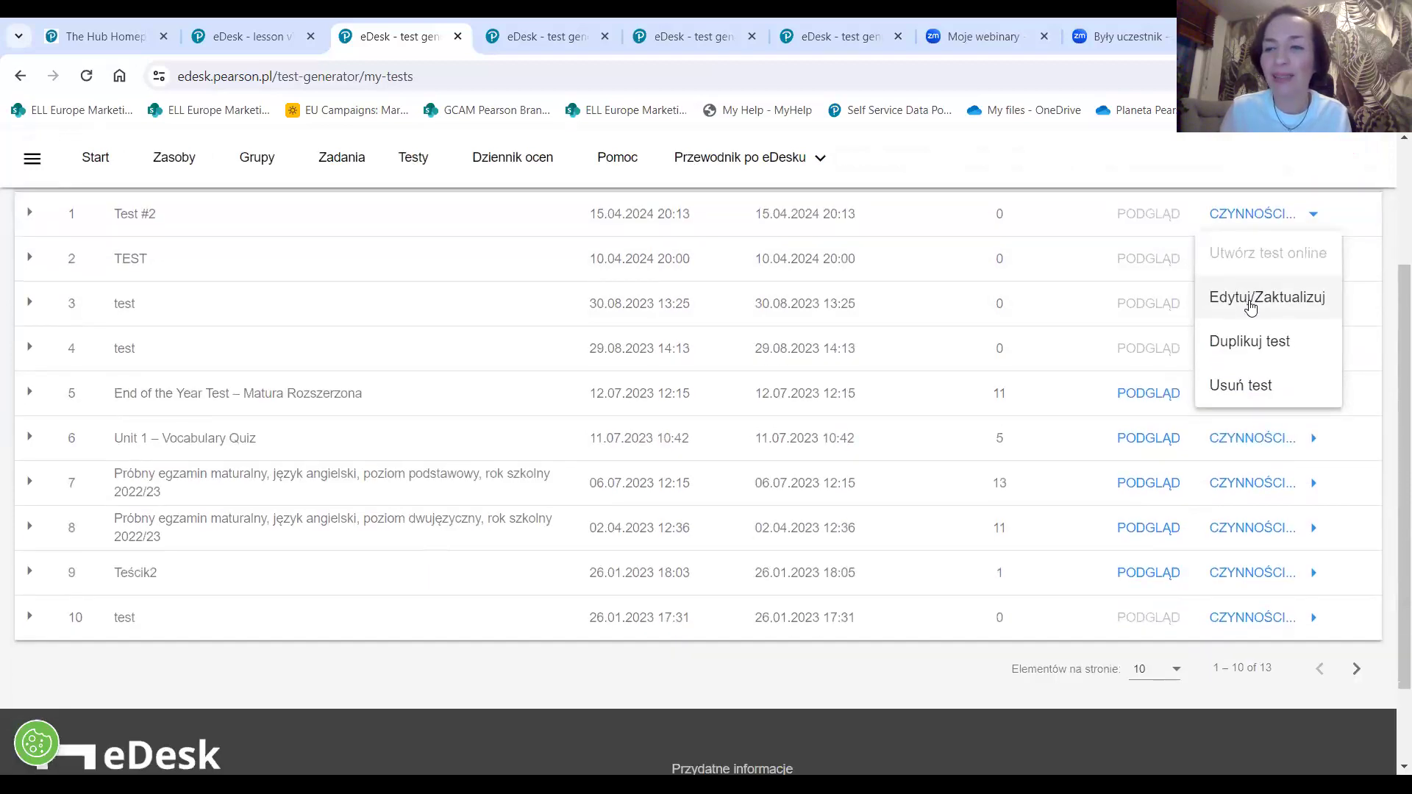
left_click(1259, 303)
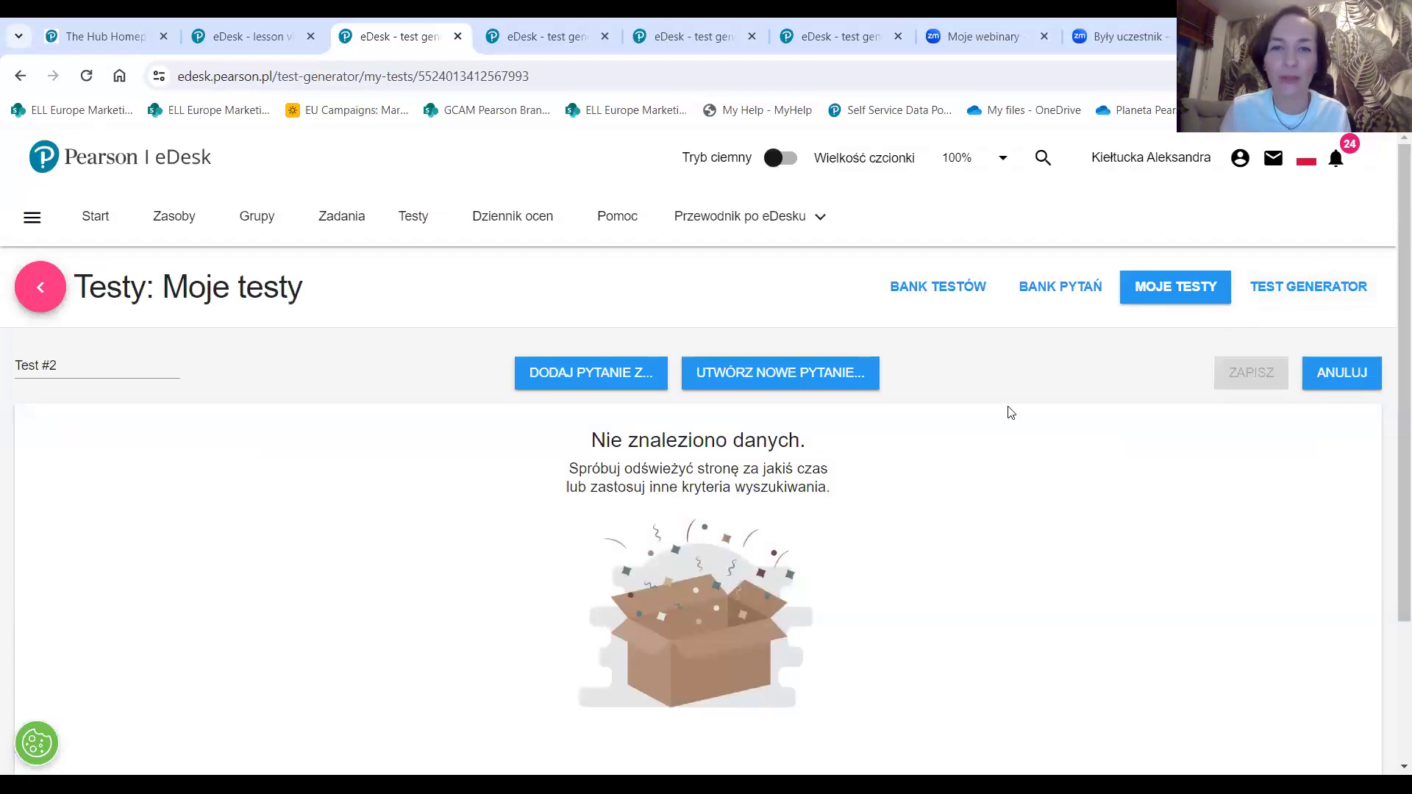
Step: Check the sources for adding existing questions, start a new Połącz odpowiedzi question in Test #2, and look over its editor
scroll(756, 496, "down", 2)
scroll(756, 495, "up", 2)
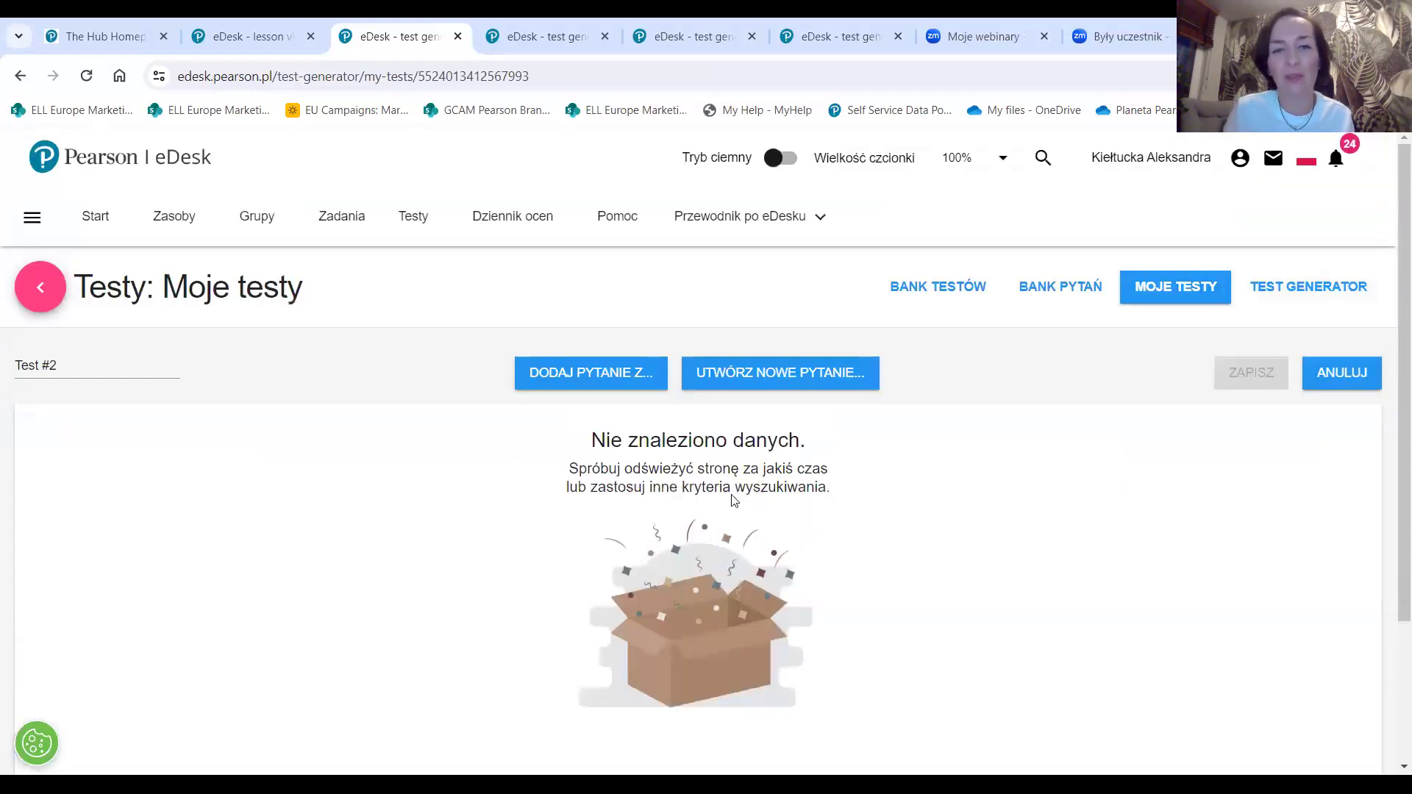
left_click(570, 379)
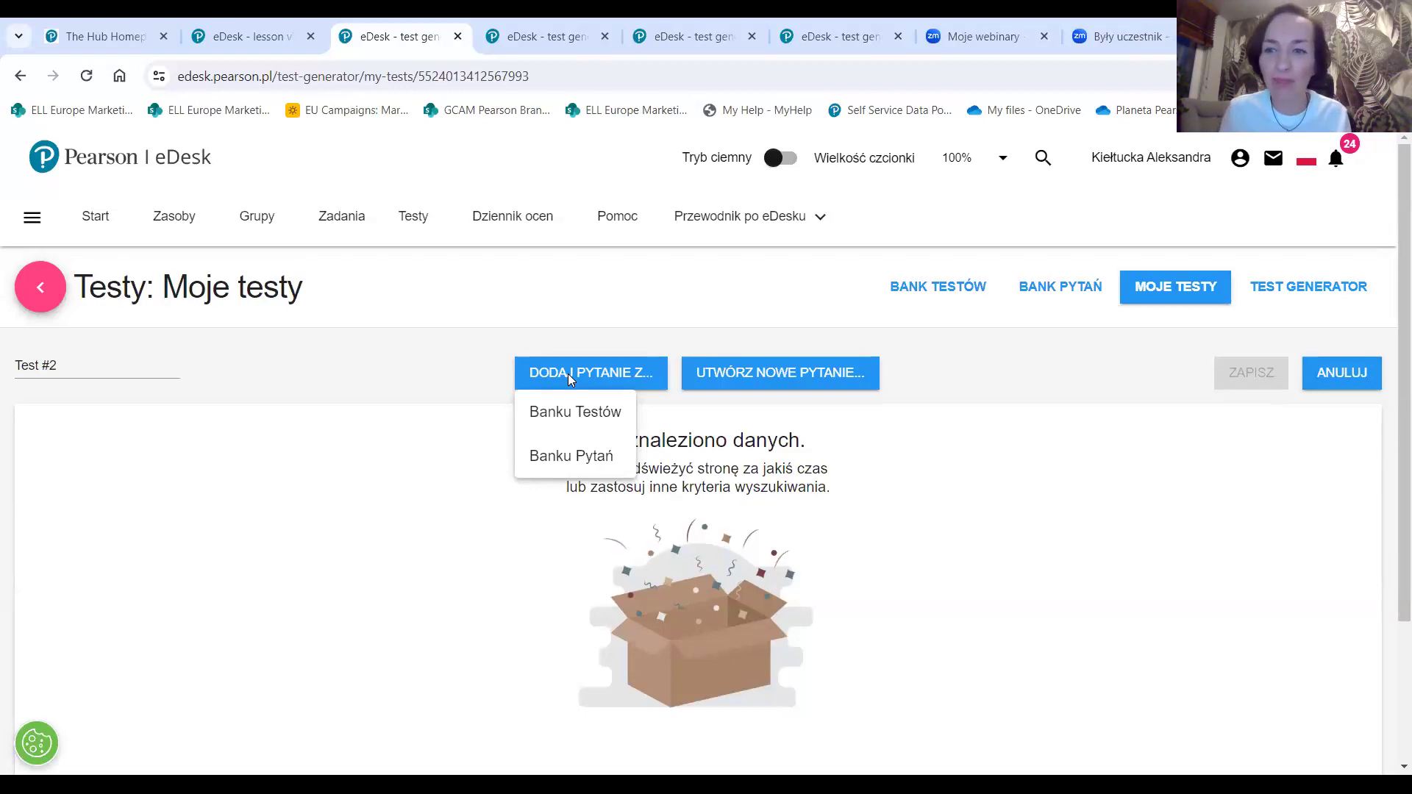
left_click(730, 378)
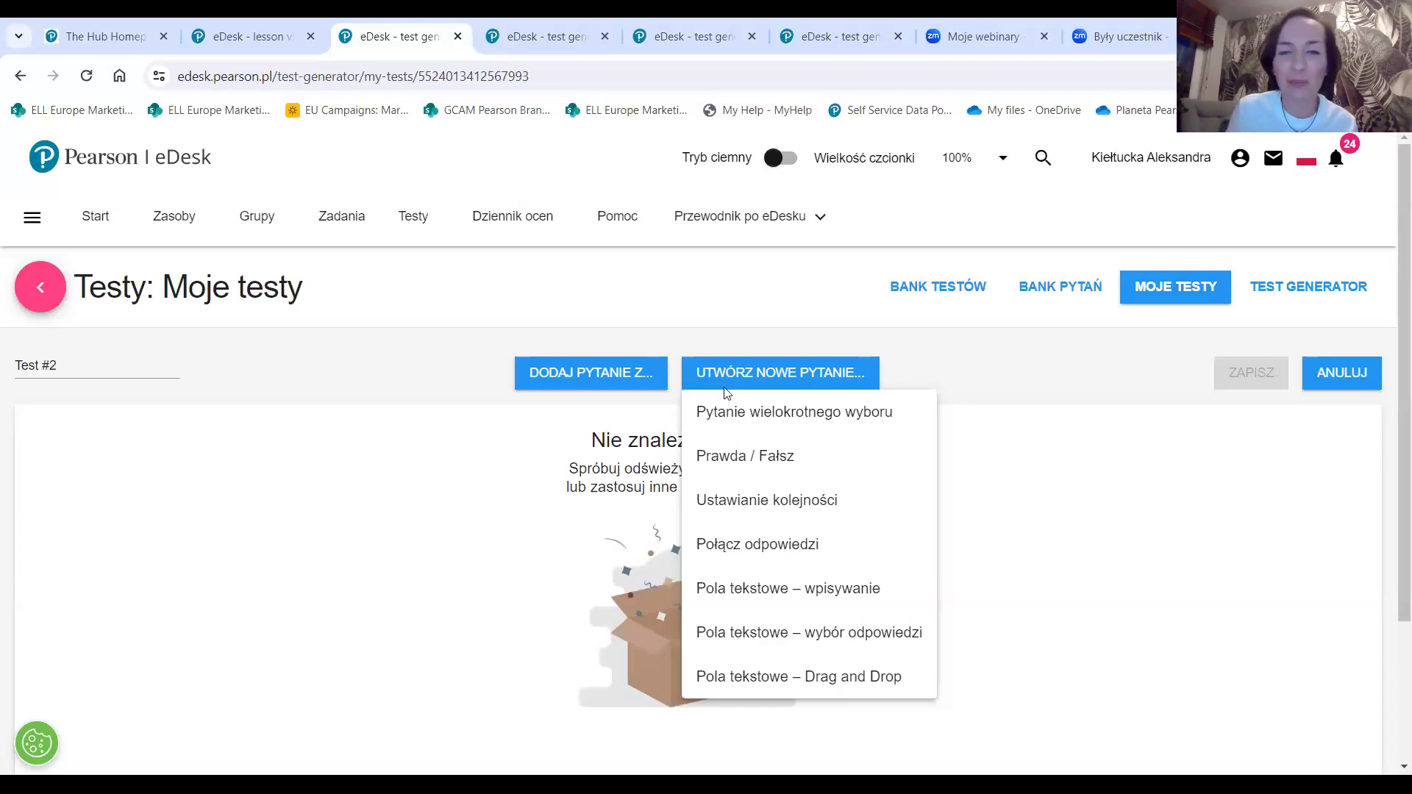
left_click(711, 552)
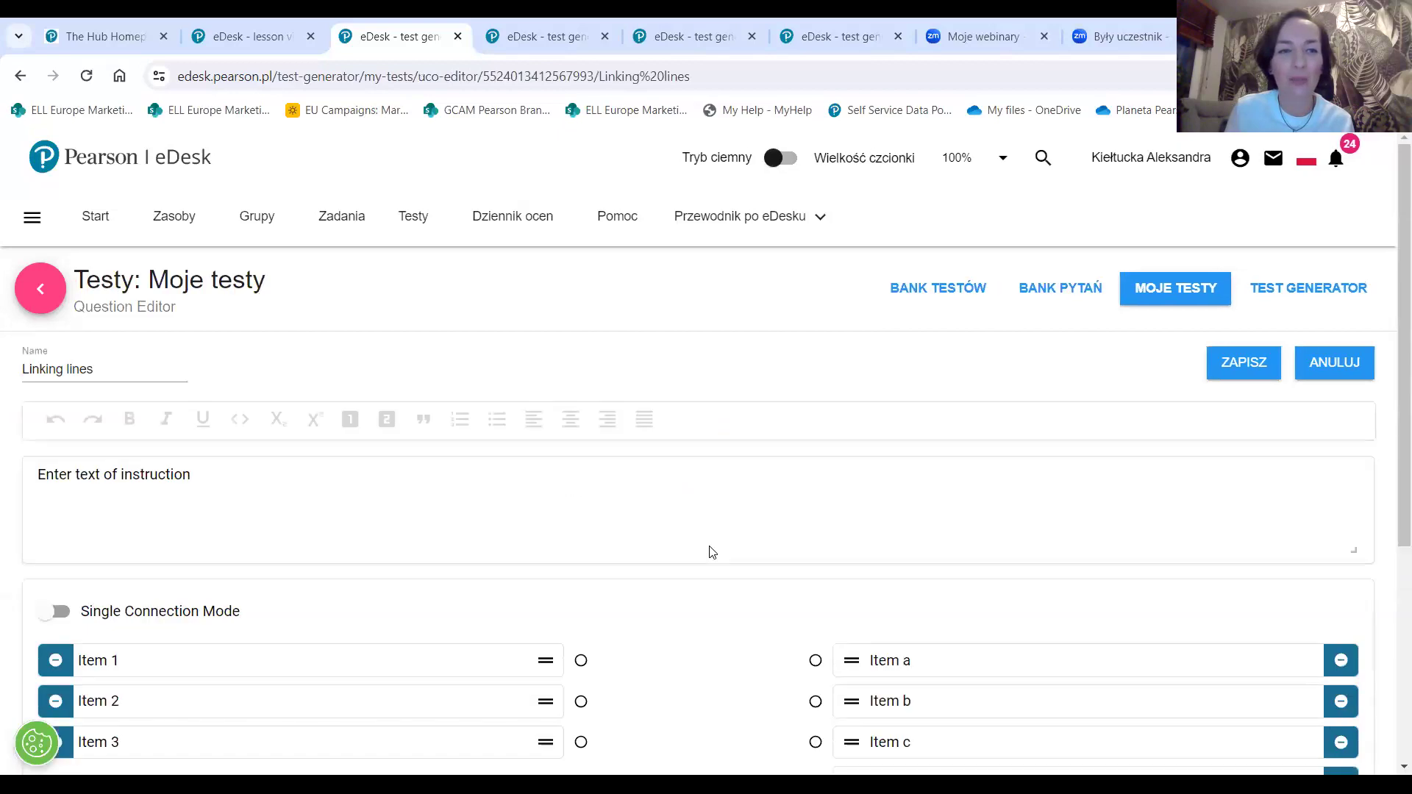
scroll(646, 549, "down", 3)
scroll(646, 550, "up", 3)
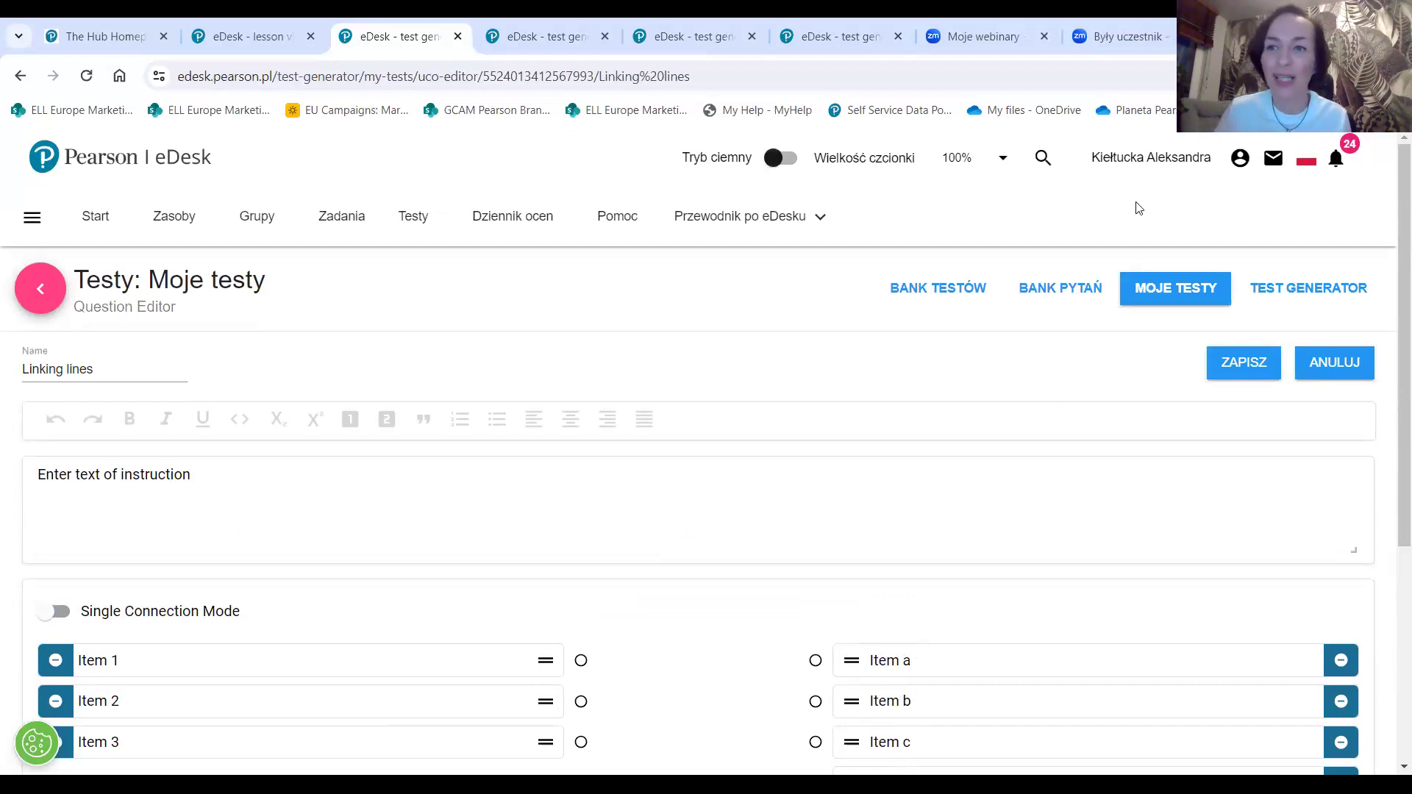
Step: Leave the question editor and compare the Test Generator's online and printed test lists with the list of own tests
left_click(1297, 291)
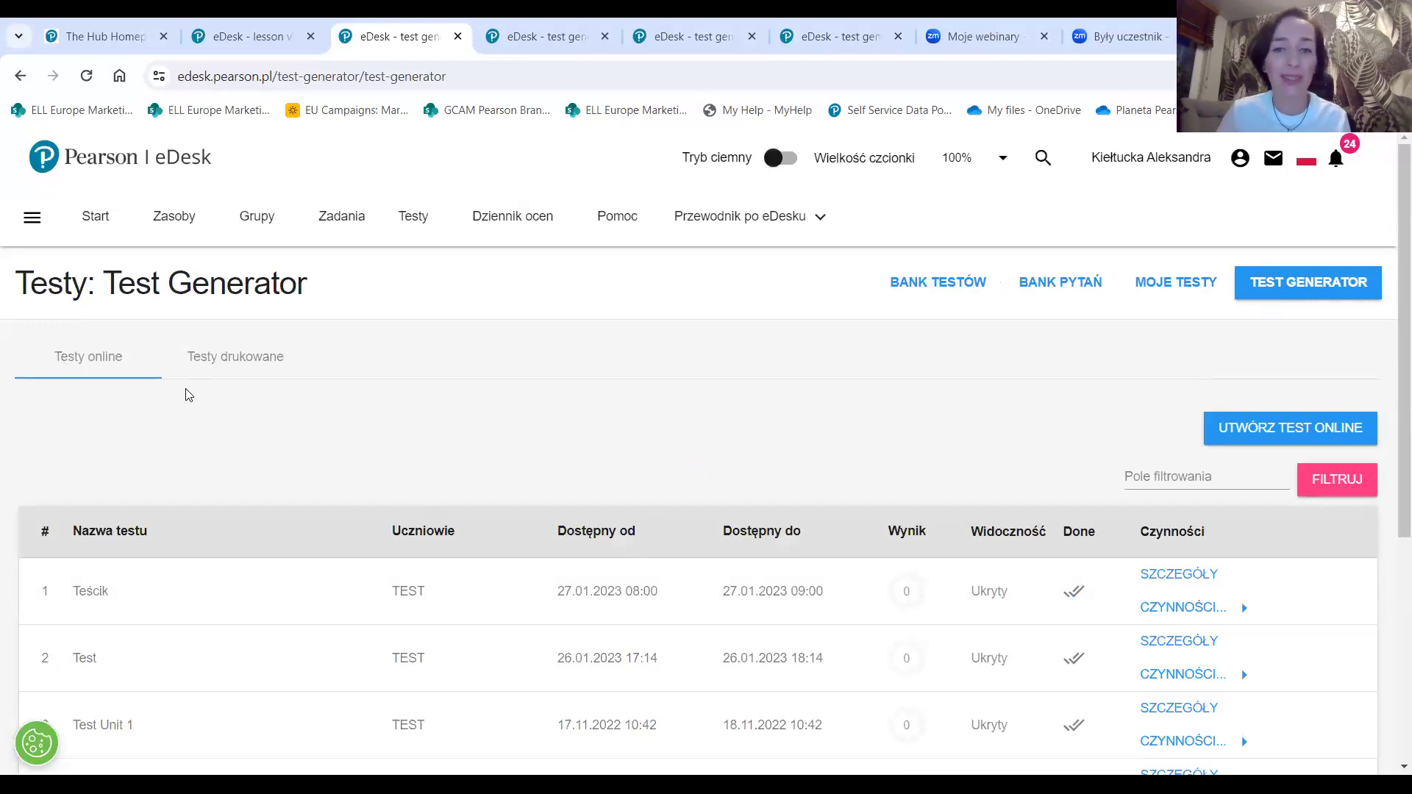
left_click(220, 360)
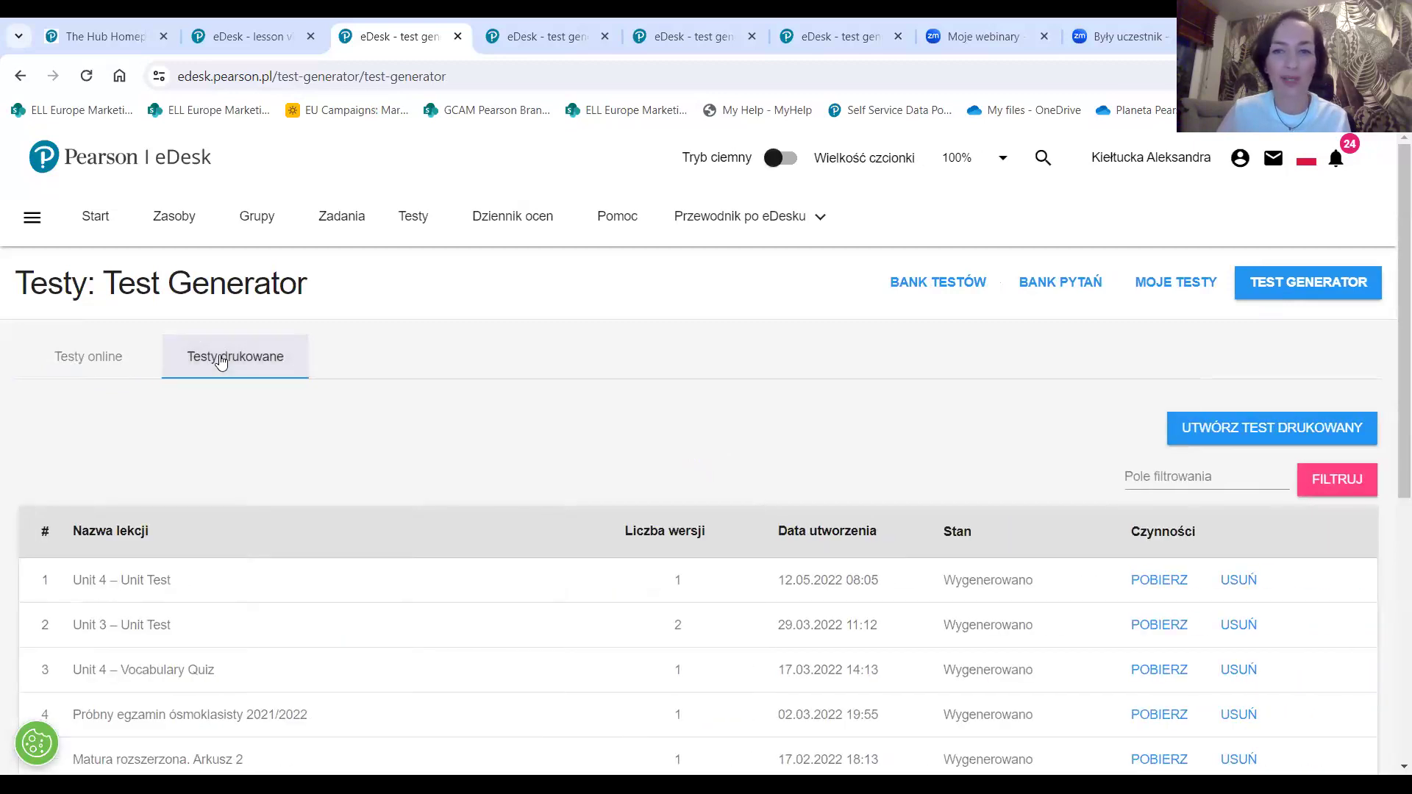
left_click(97, 361)
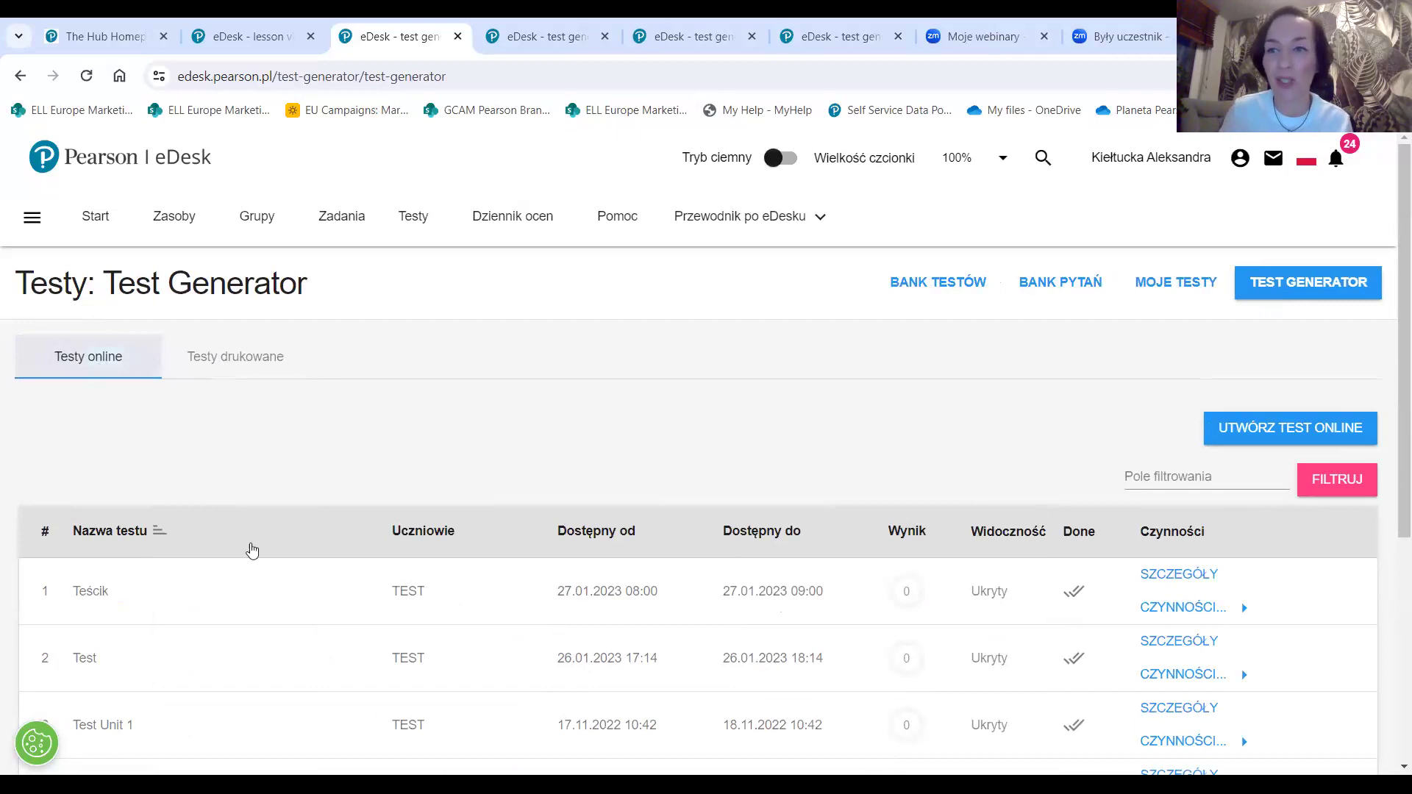
left_click(1173, 287)
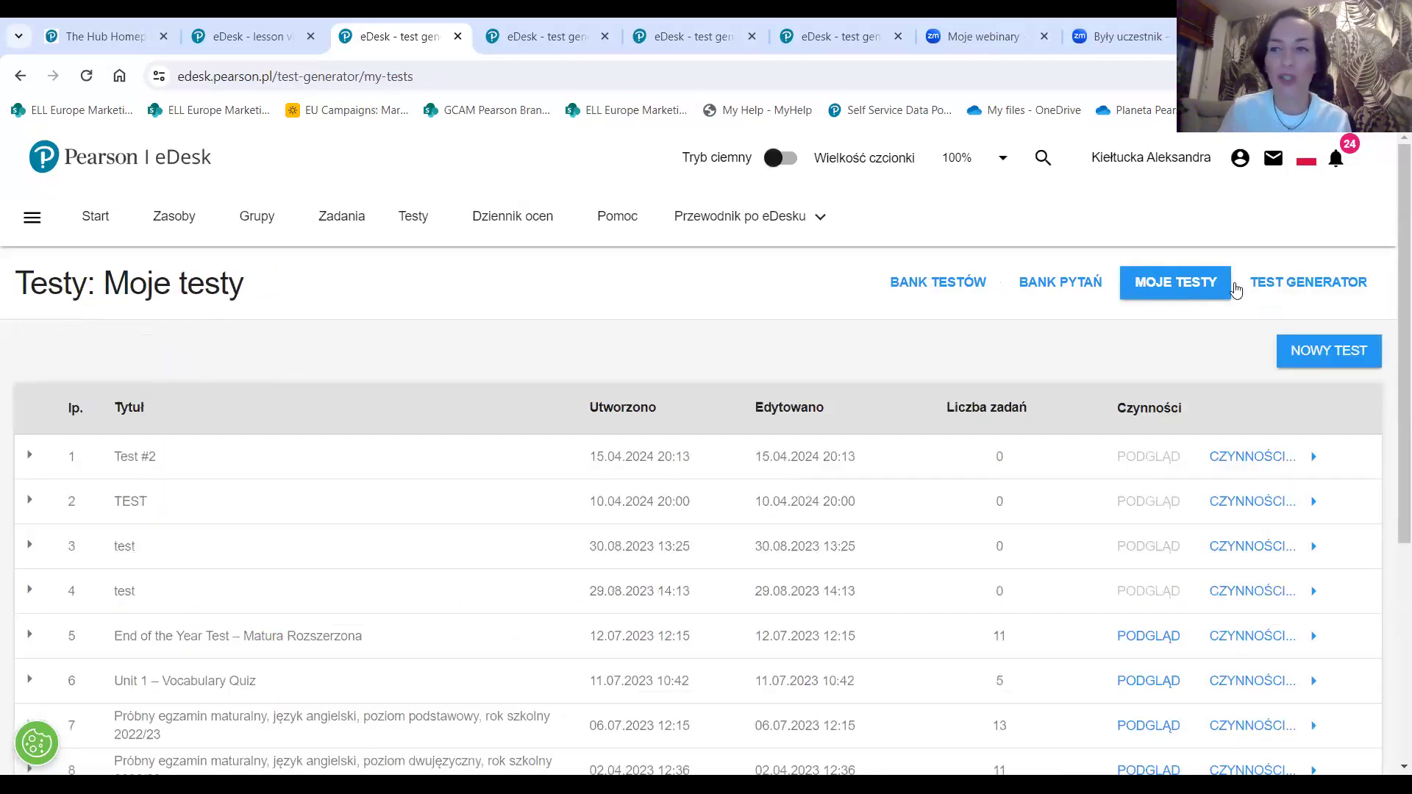
left_click(1276, 285)
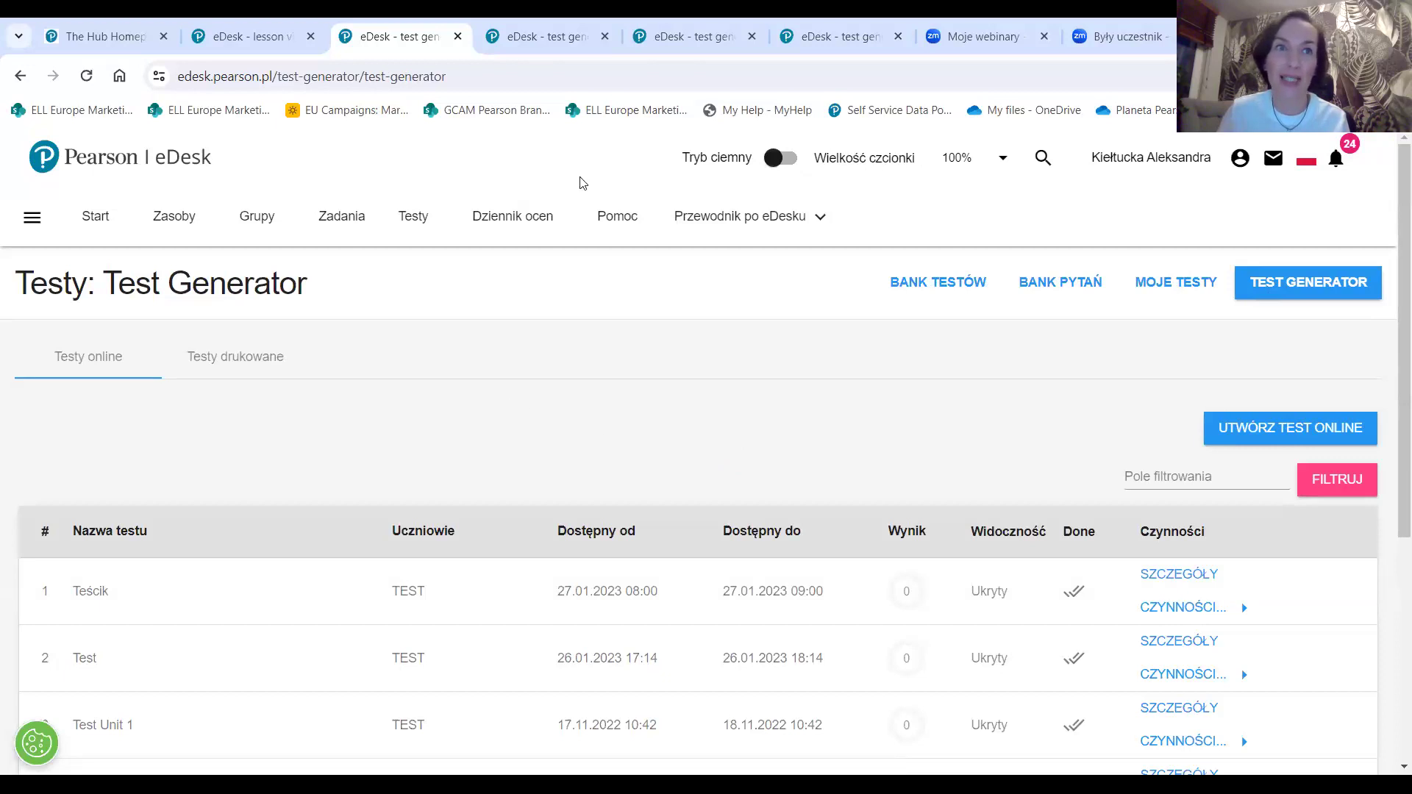
Step: Start a new online test in the Test Generator and look over its Szczegóły form and the creation stages
scroll(1223, 278, "down", 3)
scroll(1250, 278, "up", 1)
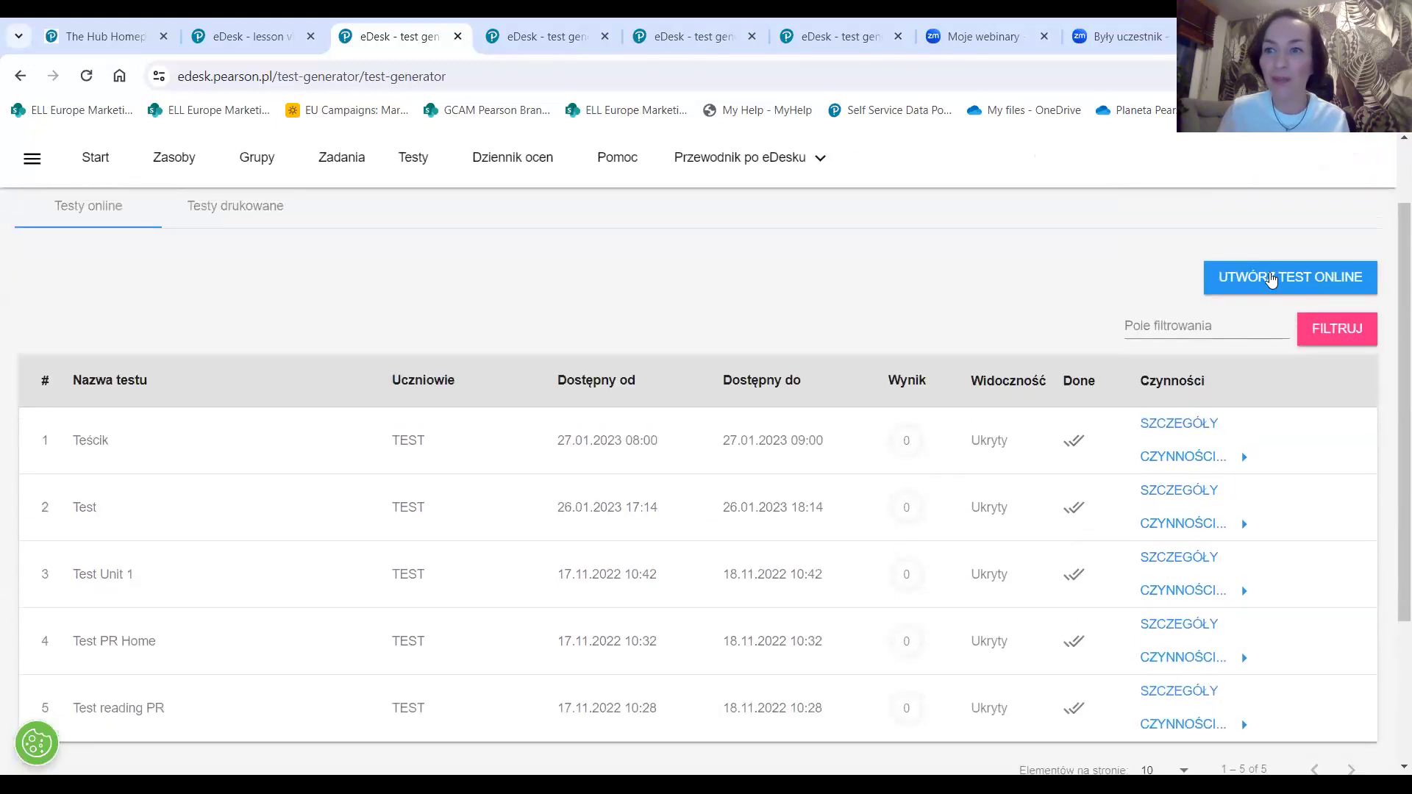
left_click(1270, 280)
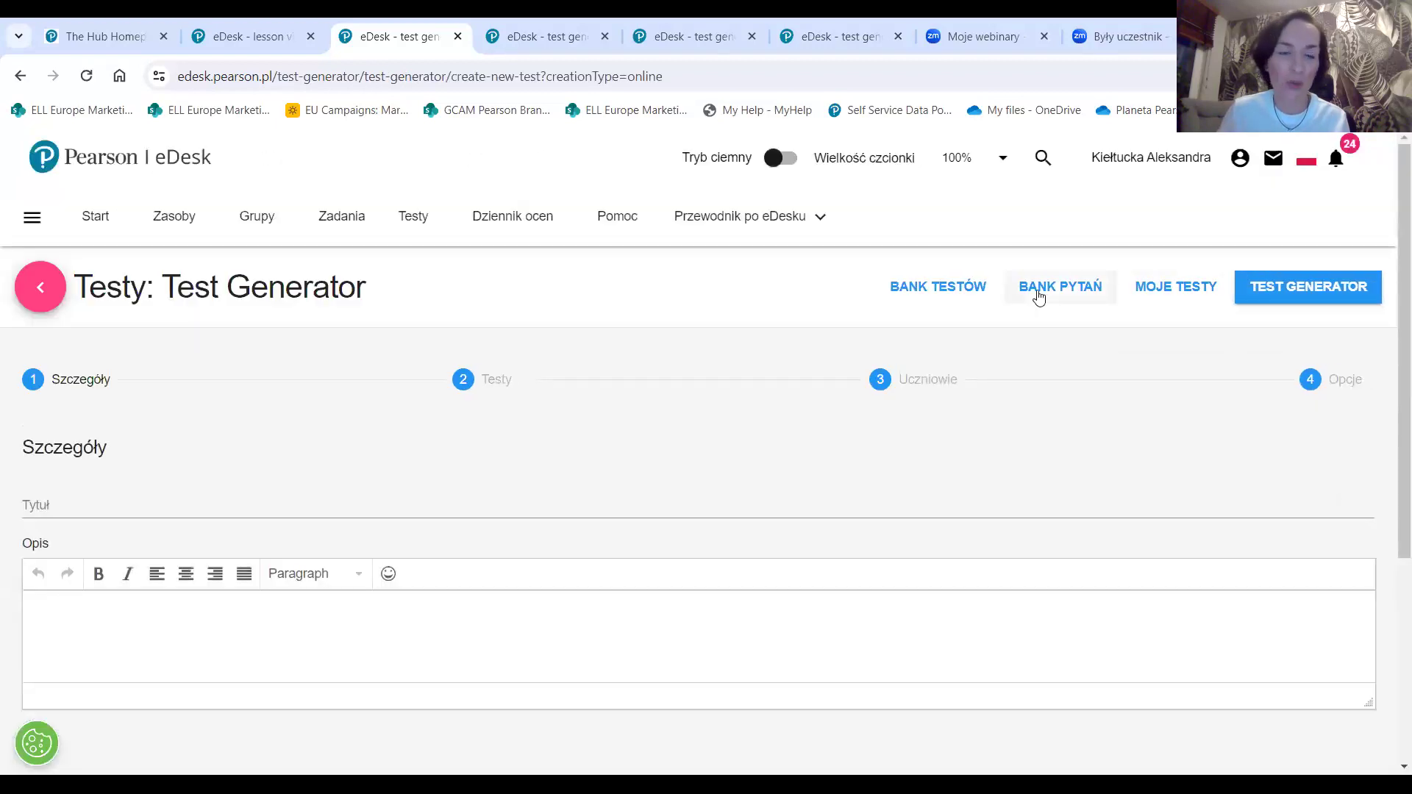
scroll(372, 378, "down", 2)
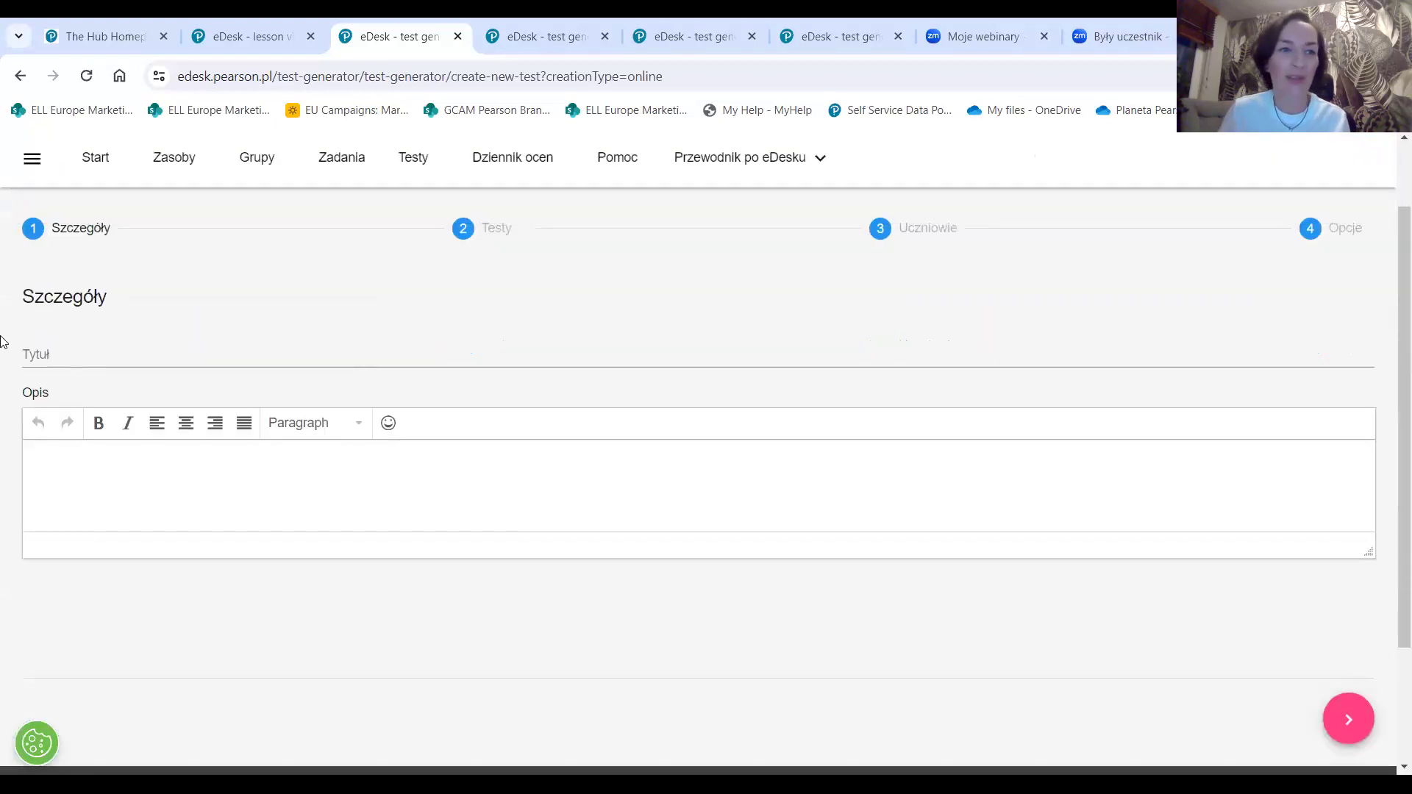
scroll(261, 385, "up", 2)
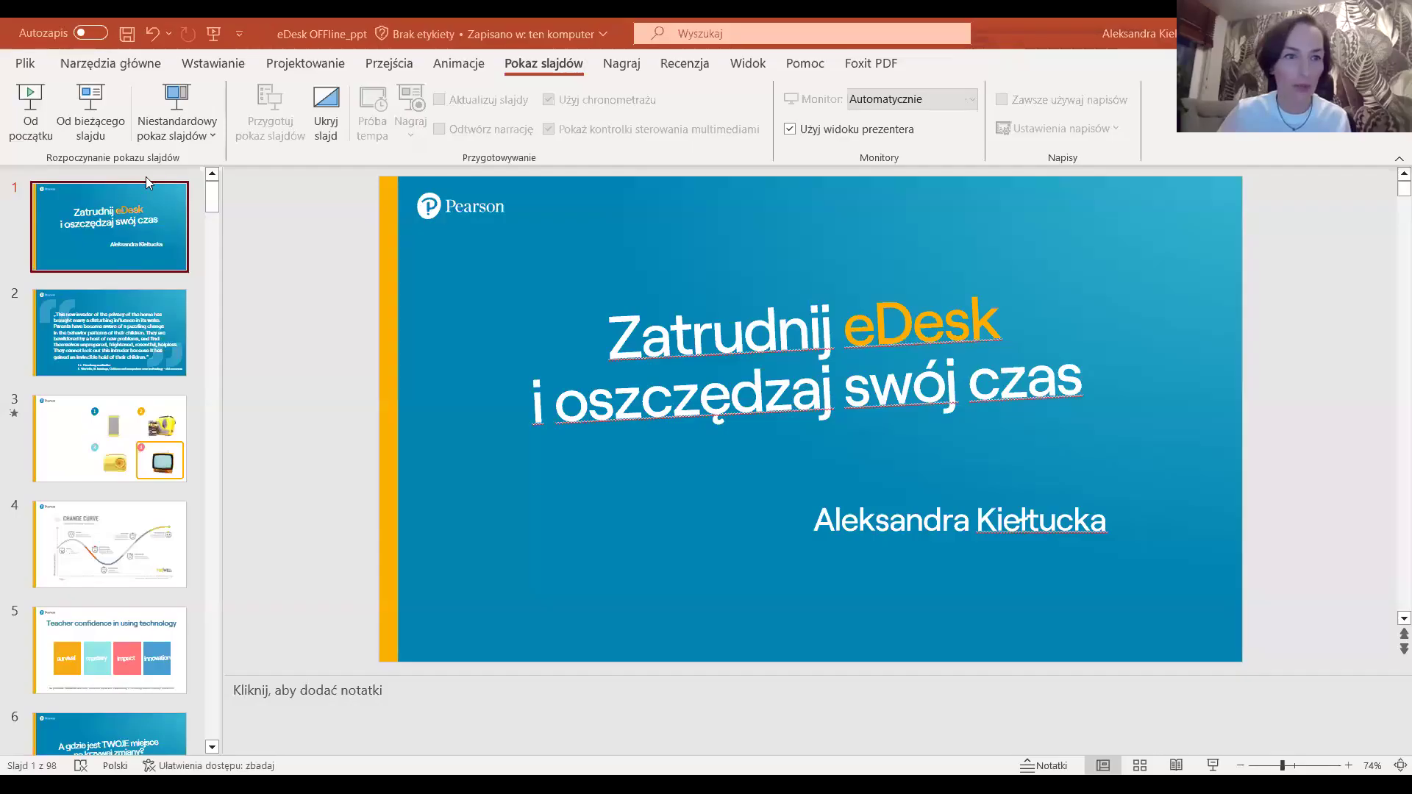
Step: Switch to the PowerPoint presentation eDesk OFFline_ppt and browse the slide thumbnails to the Test Generator slides around slide 50
scroll(212, 414, "down", 20)
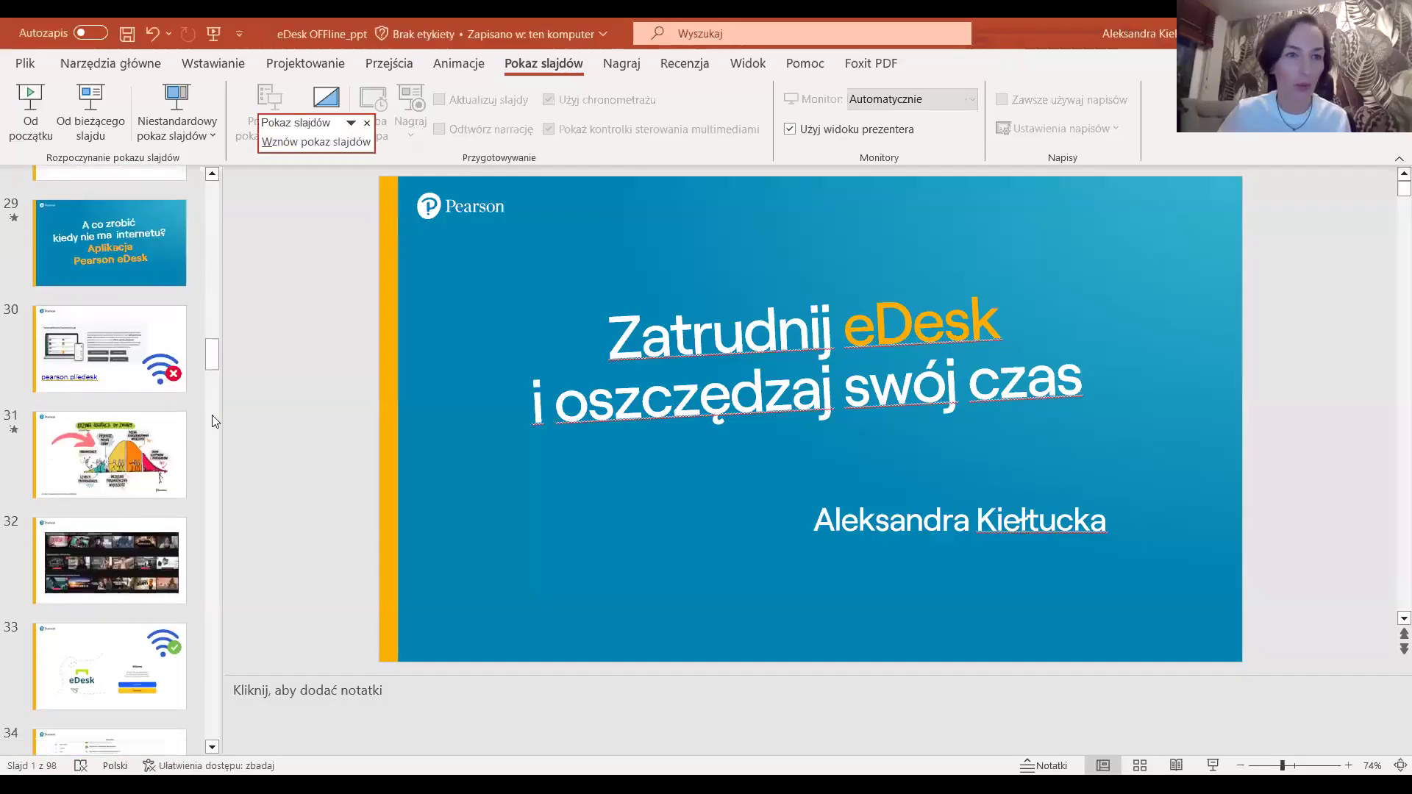
scroll(212, 420, "down", 7)
left_click_drag(211, 419, 210, 463)
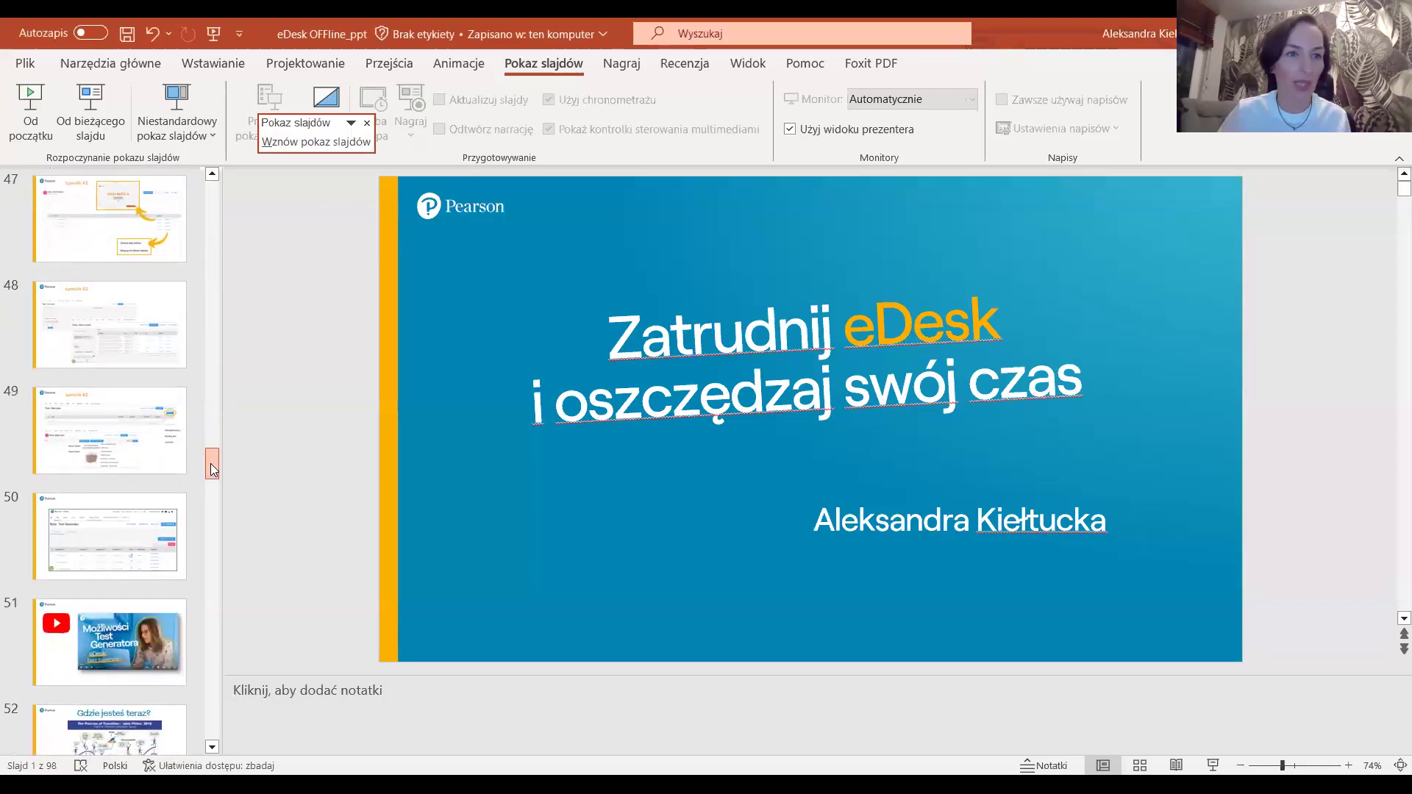